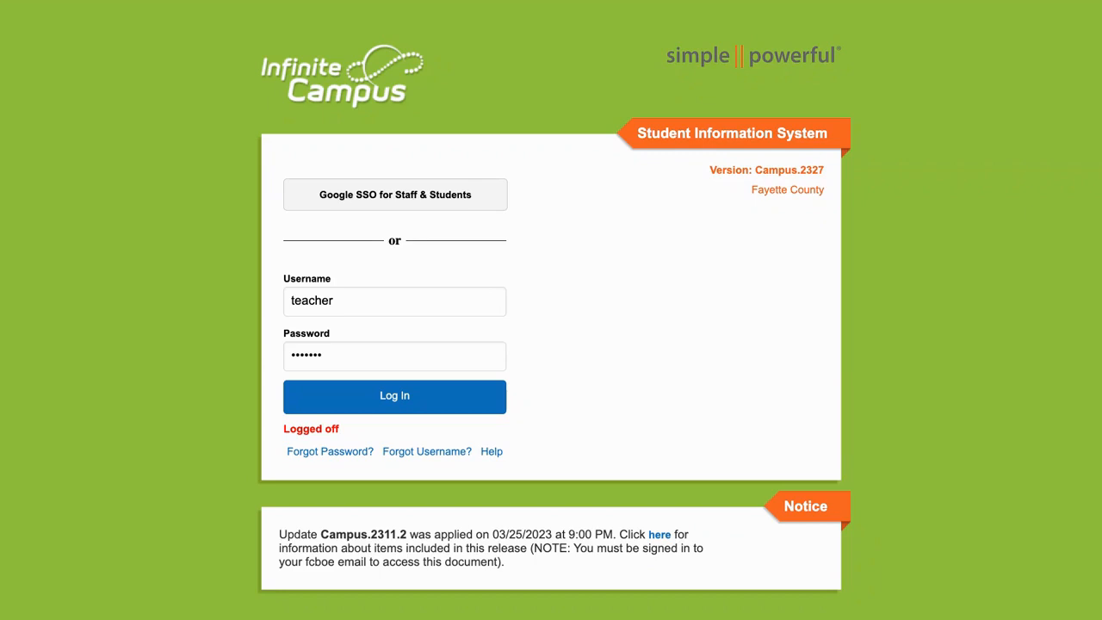
Log in with the teacher account and turn on the Try New Look option.
click(470, 401)
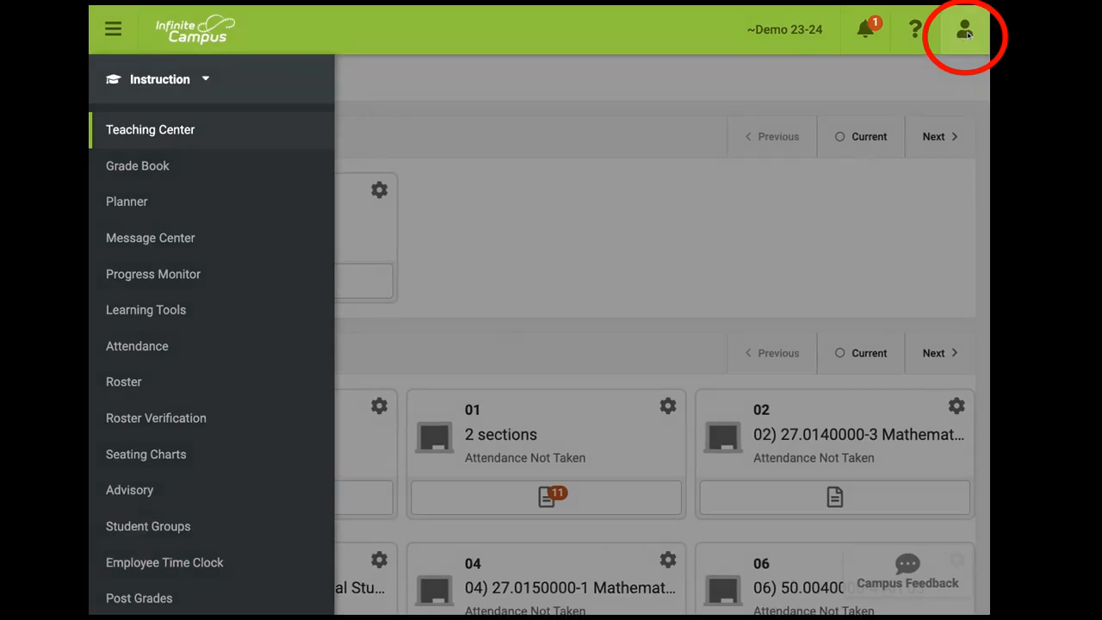
click(965, 31)
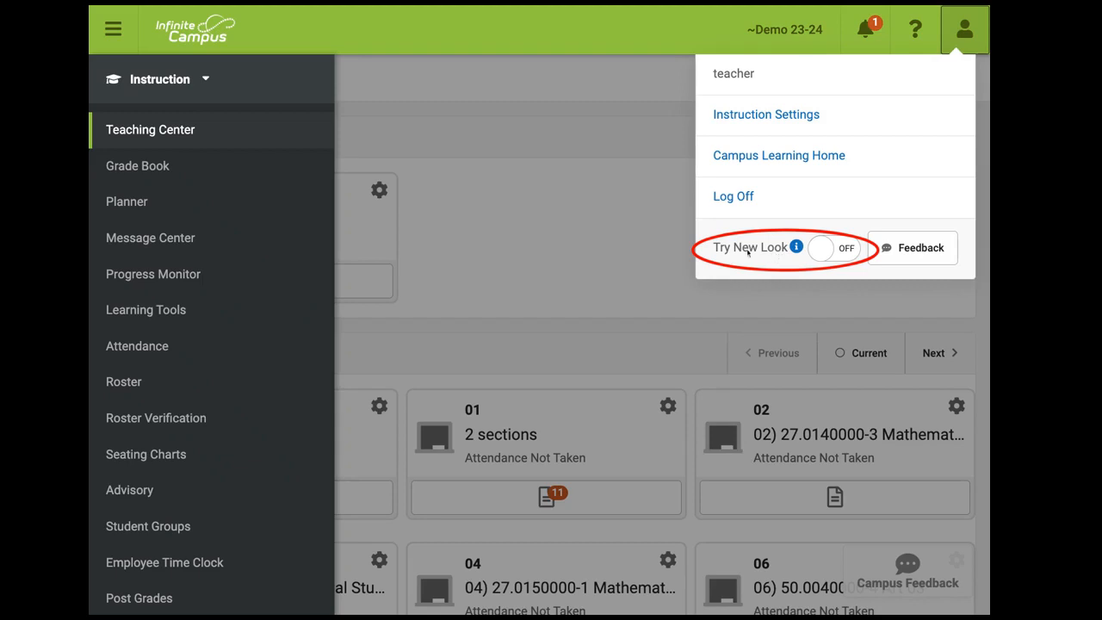
click(848, 251)
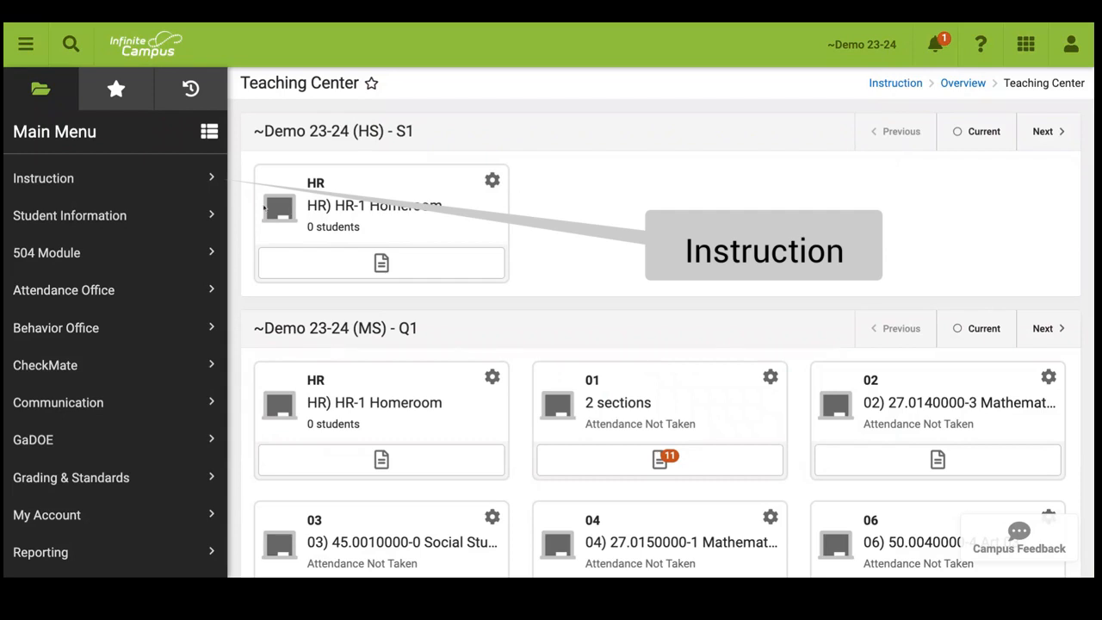
Open the Progress Monitor and add a new assignment titled "Base 10 & Expanded Forms to 10,000".
click(177, 187)
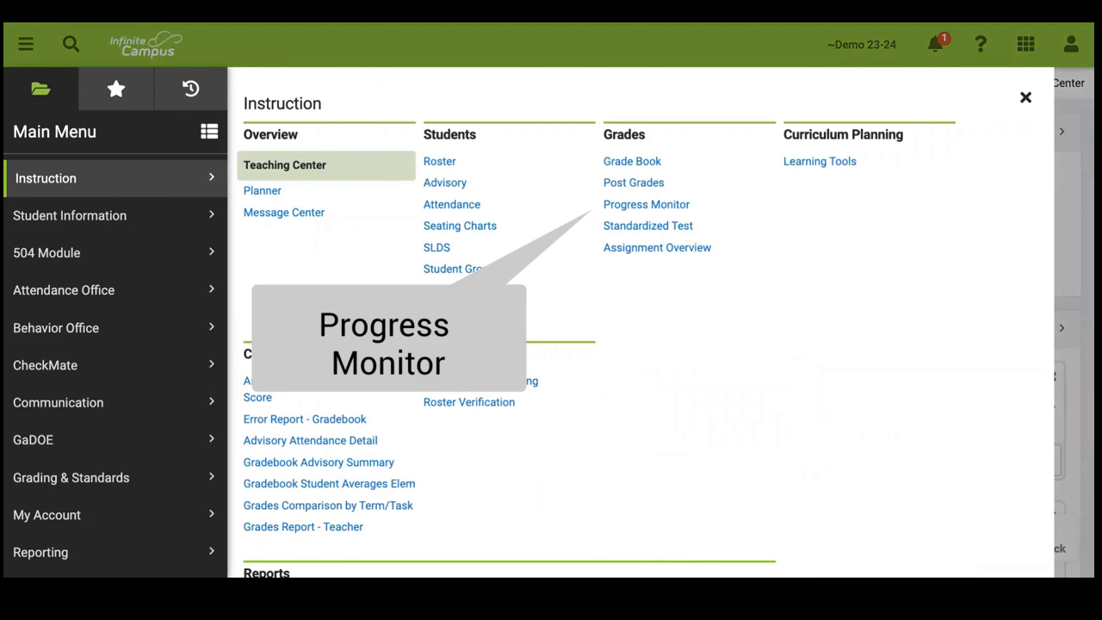
click(647, 205)
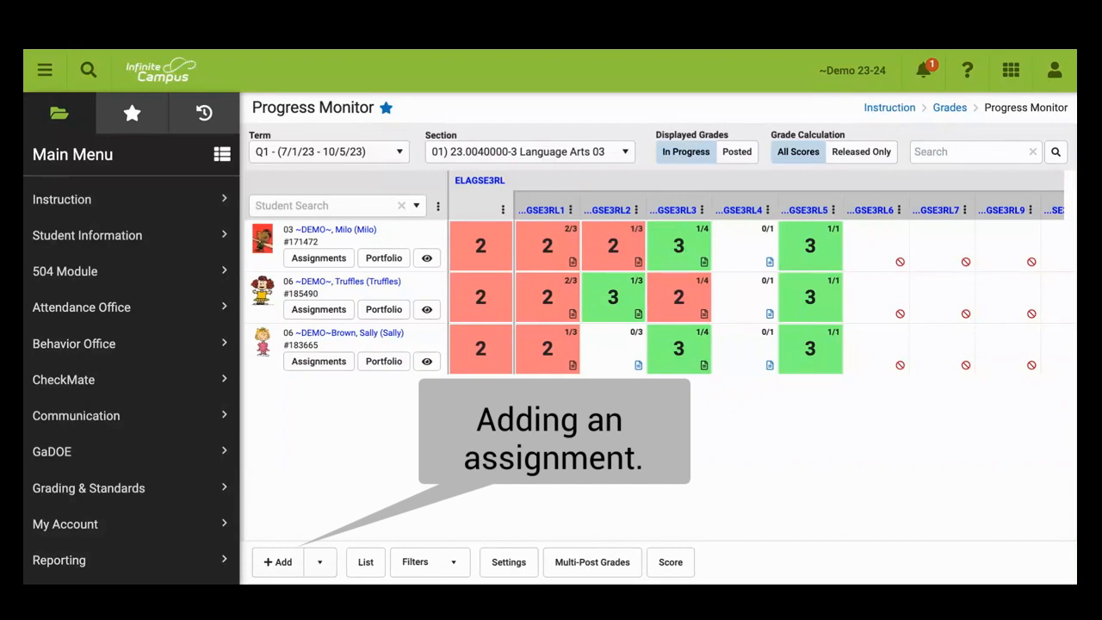
click(320, 562)
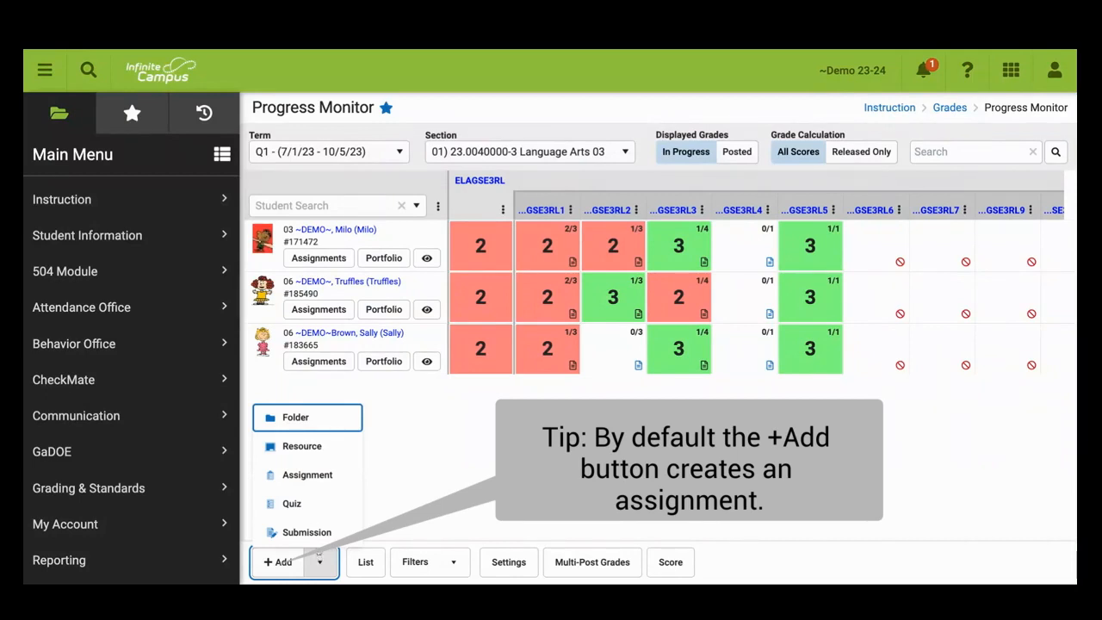
click(319, 474)
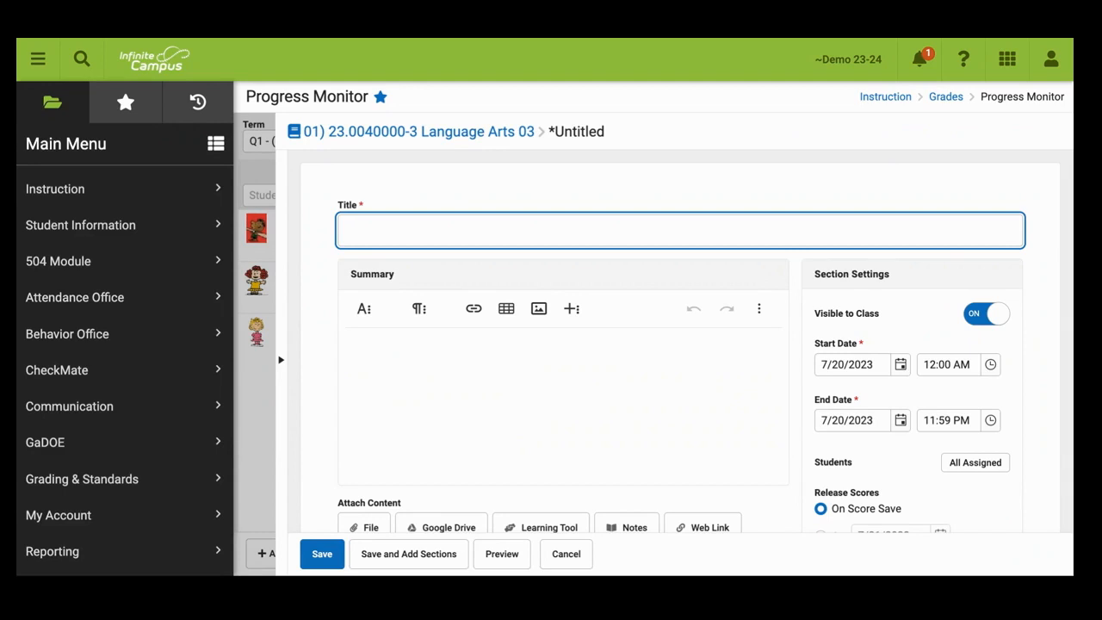
text(Base-Ten & Expanded Forms to 10,000)
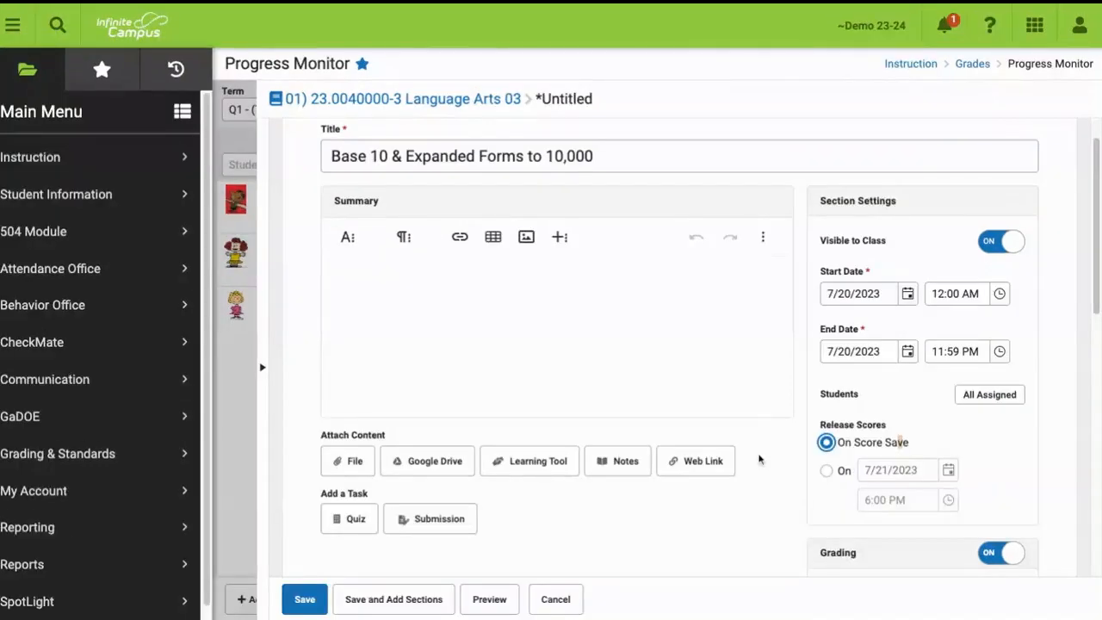
Switch the assignment's grading off and back on.
scroll(759, 469, down, 5)
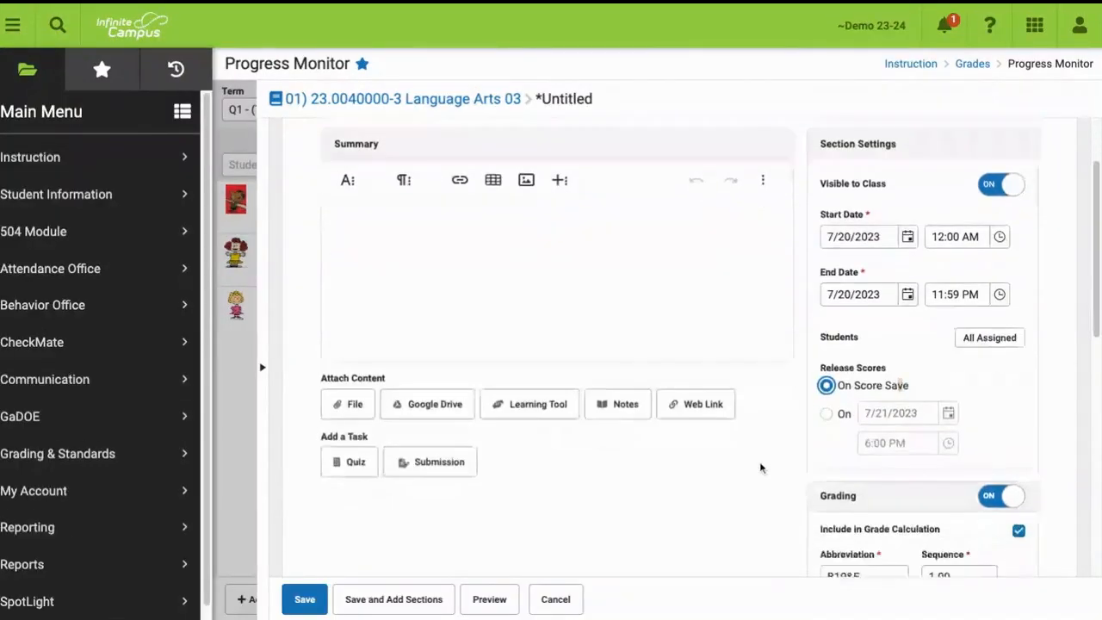
scroll(758, 466, down, 1)
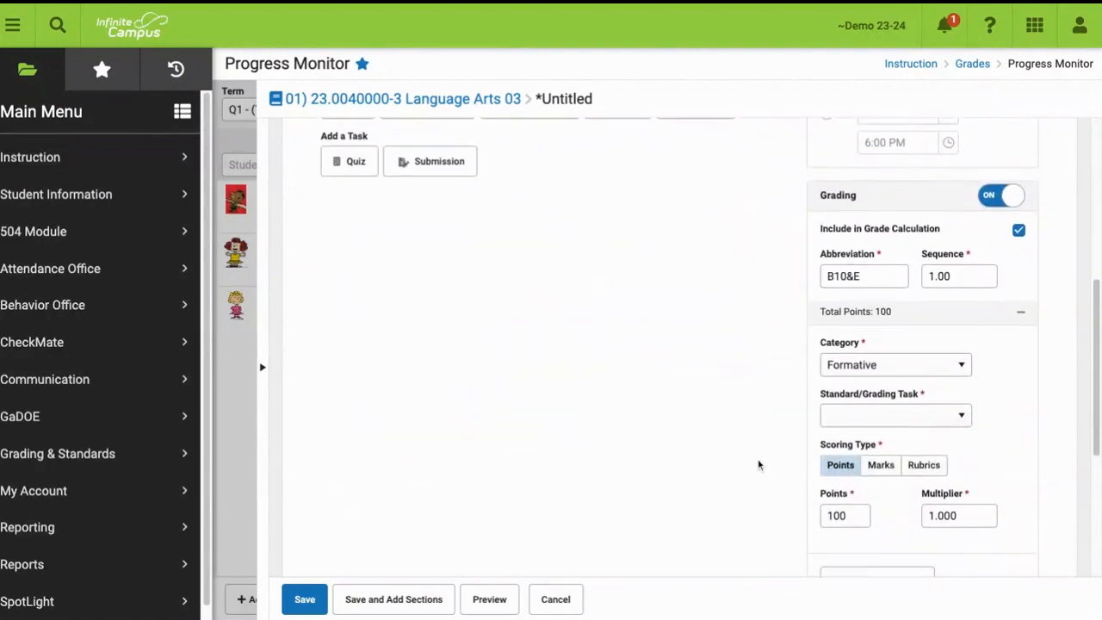
scroll(755, 464, down, 1)
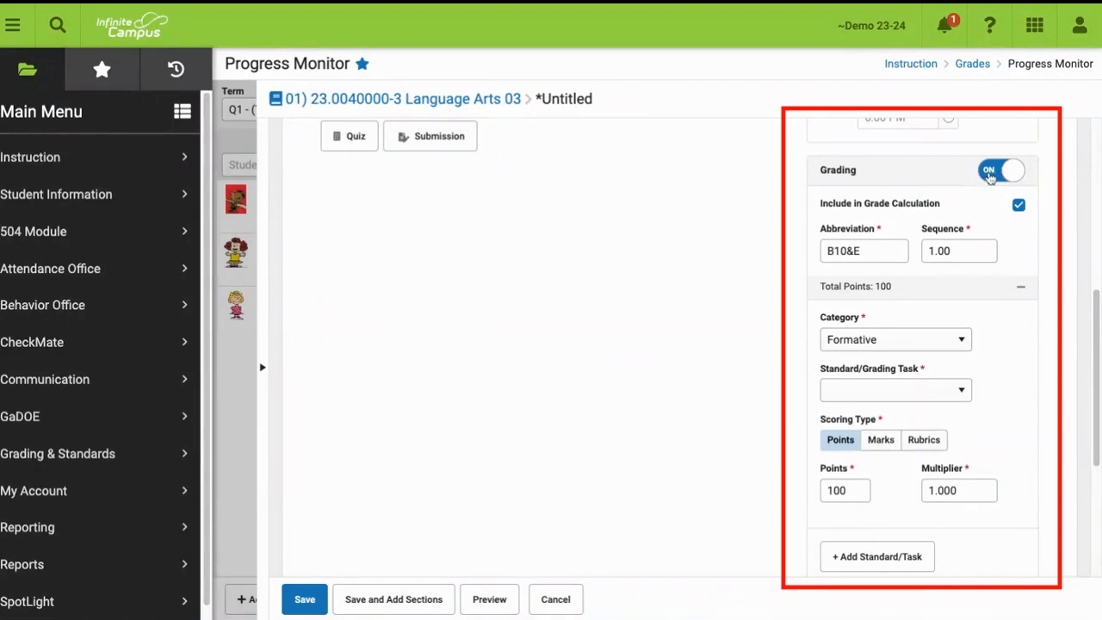
click(988, 173)
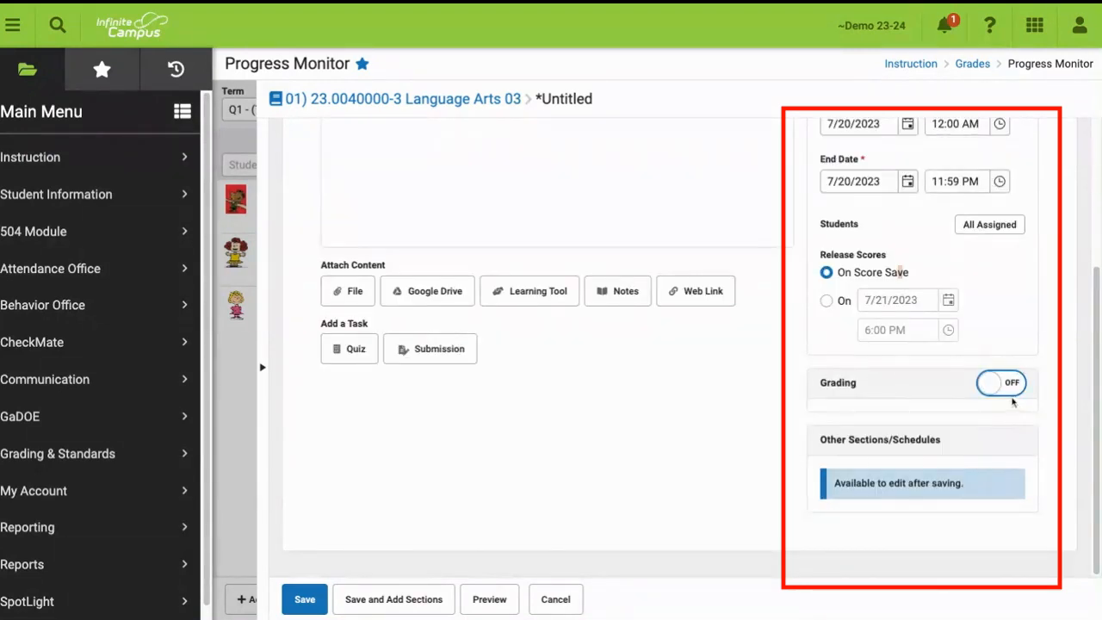
click(1009, 385)
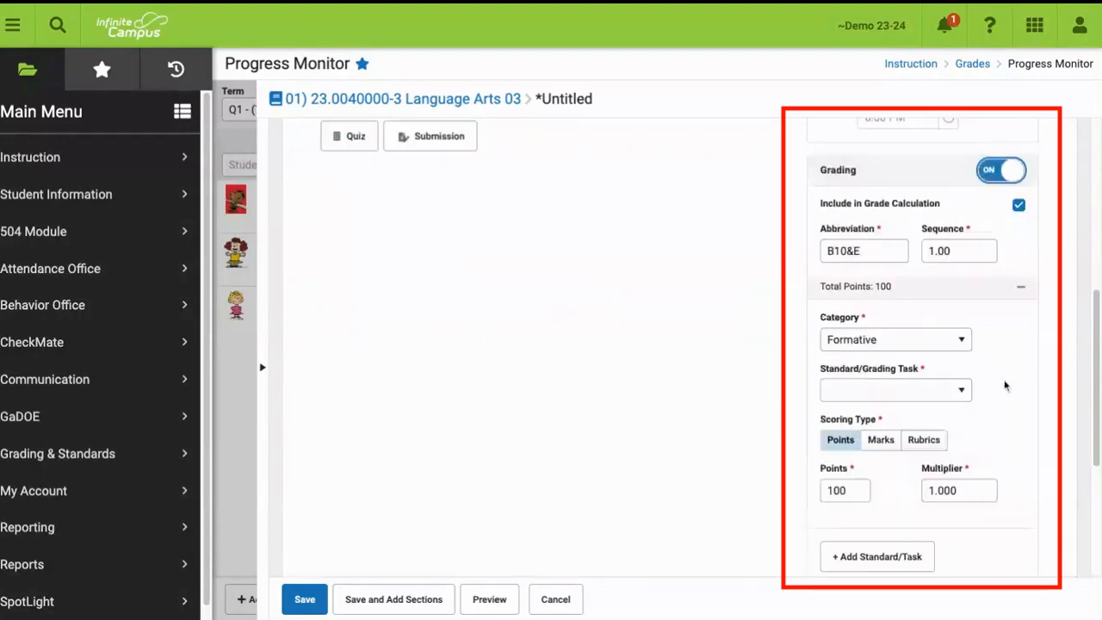
Keep the Formative category and align the assignment to standard ELAGSE3RL6, "Distinguish their own point of view".
scroll(674, 384, down, 1)
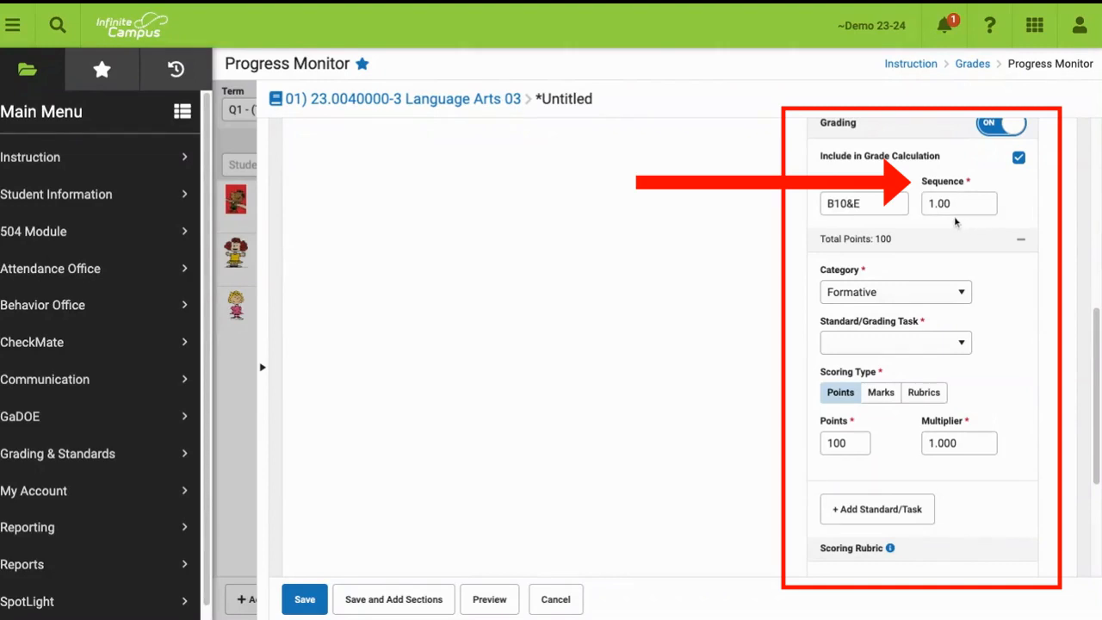
scroll(987, 263, down, 1)
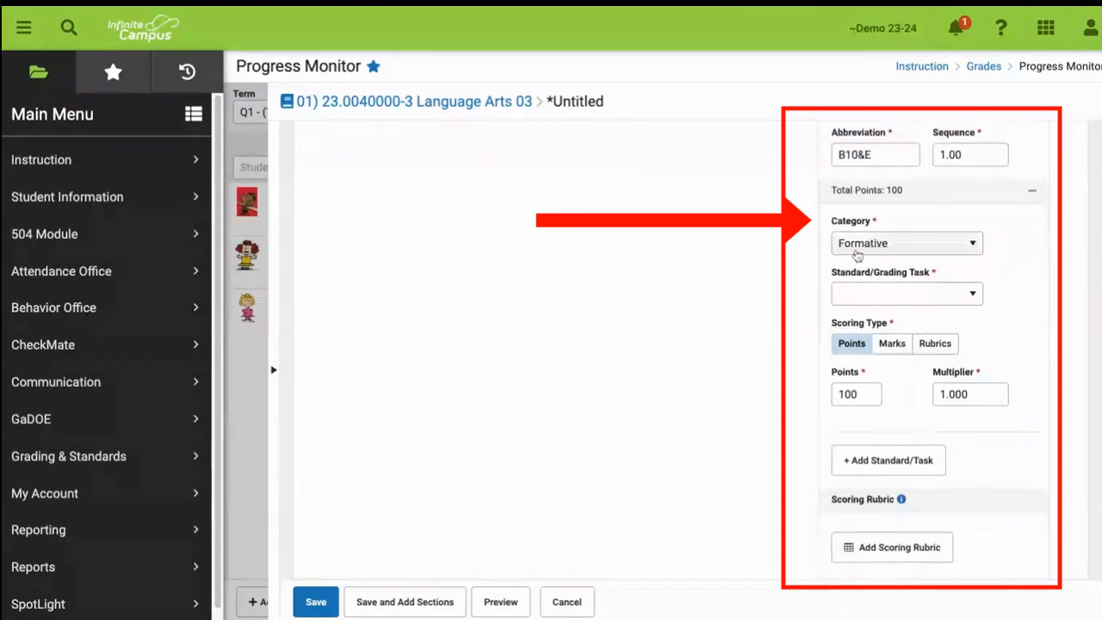
click(974, 249)
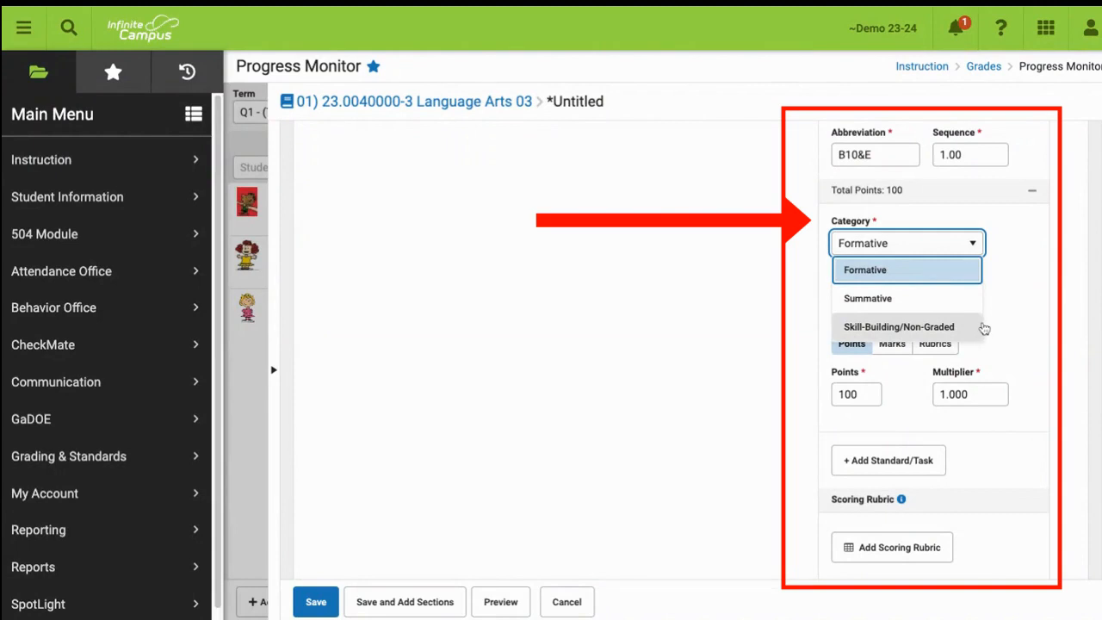
click(1026, 320)
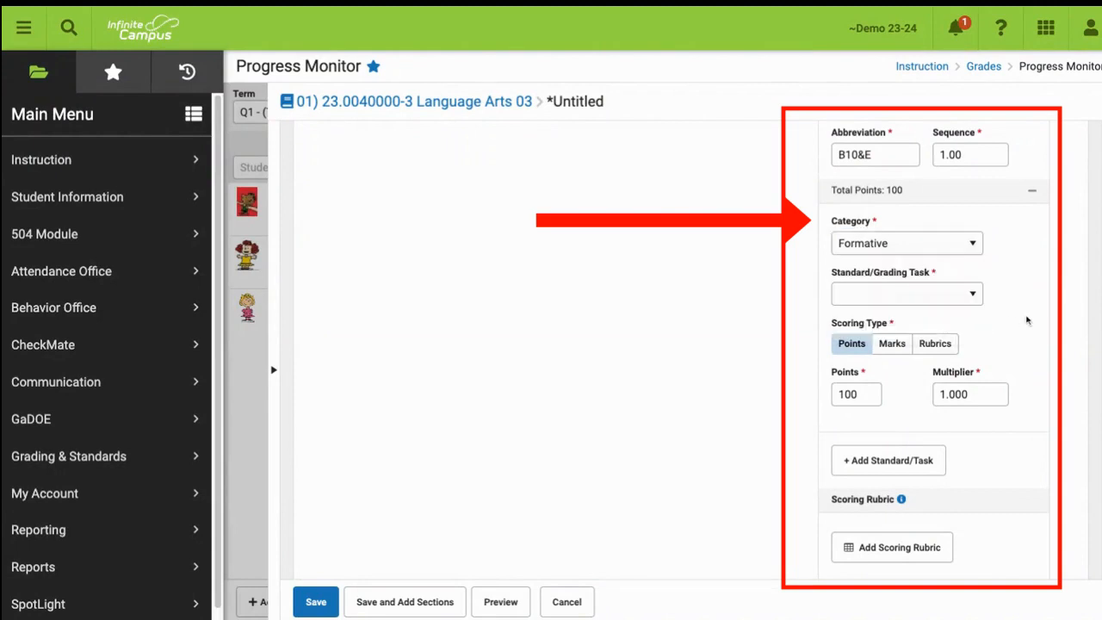
click(947, 296)
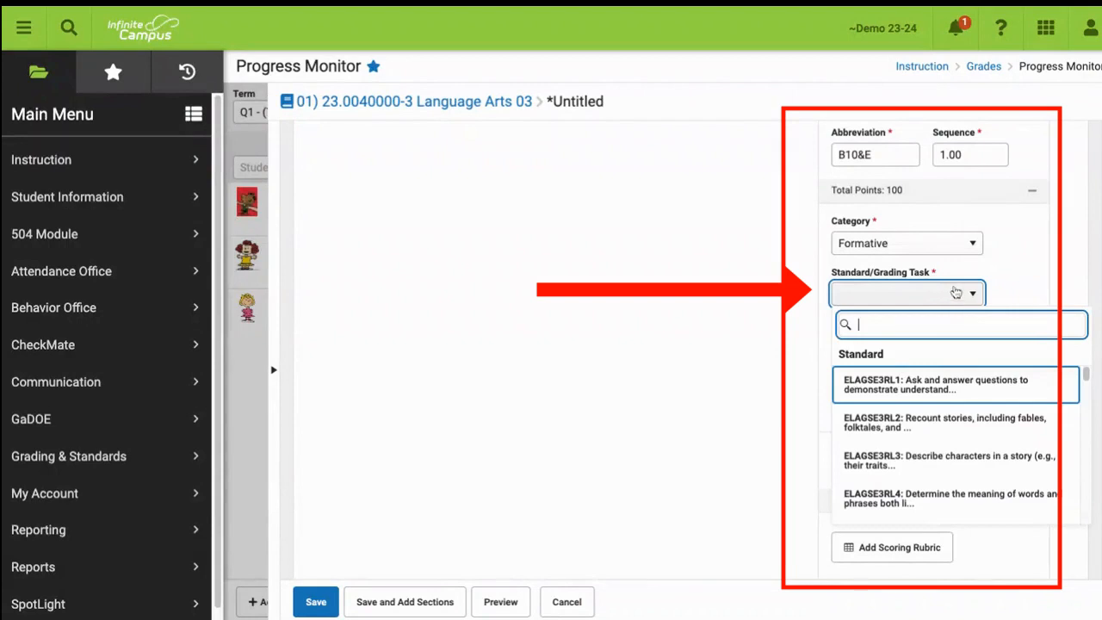
scroll(950, 398, down, 1)
scroll(948, 400, down, 5)
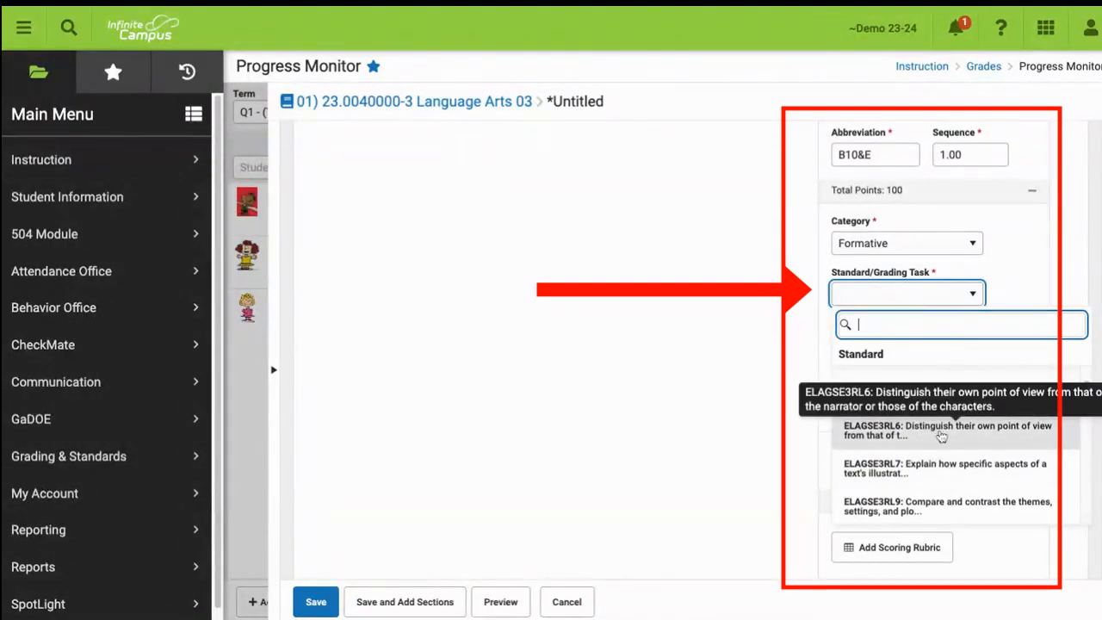
click(938, 433)
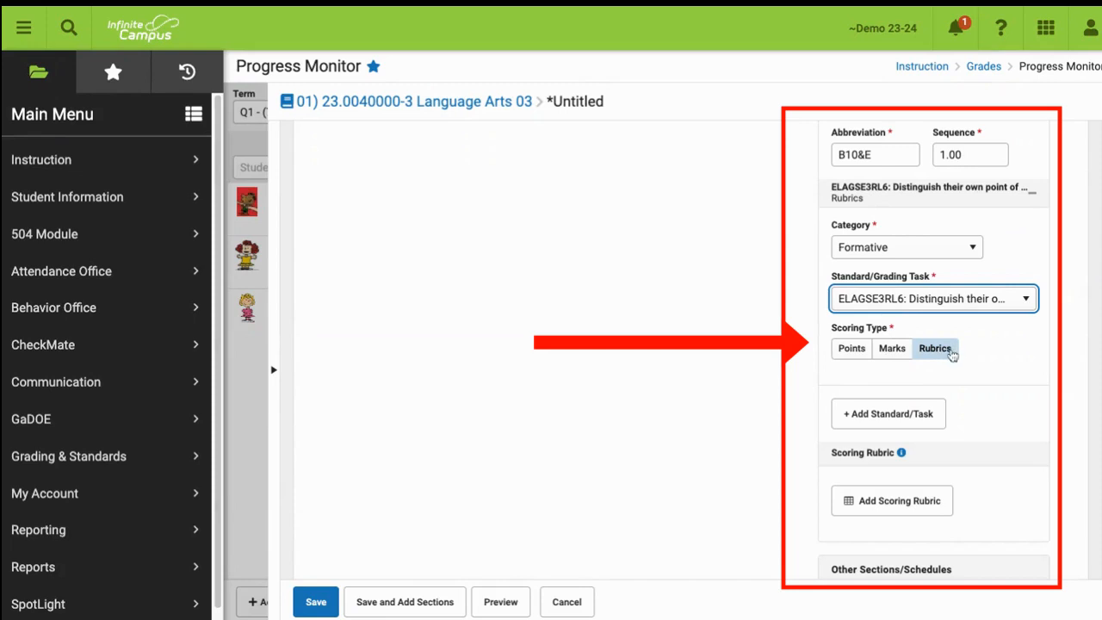
Add a second standard/task block to the assignment's grading, look through its category and standard choices, and remove the block.
scroll(984, 385, down, 1)
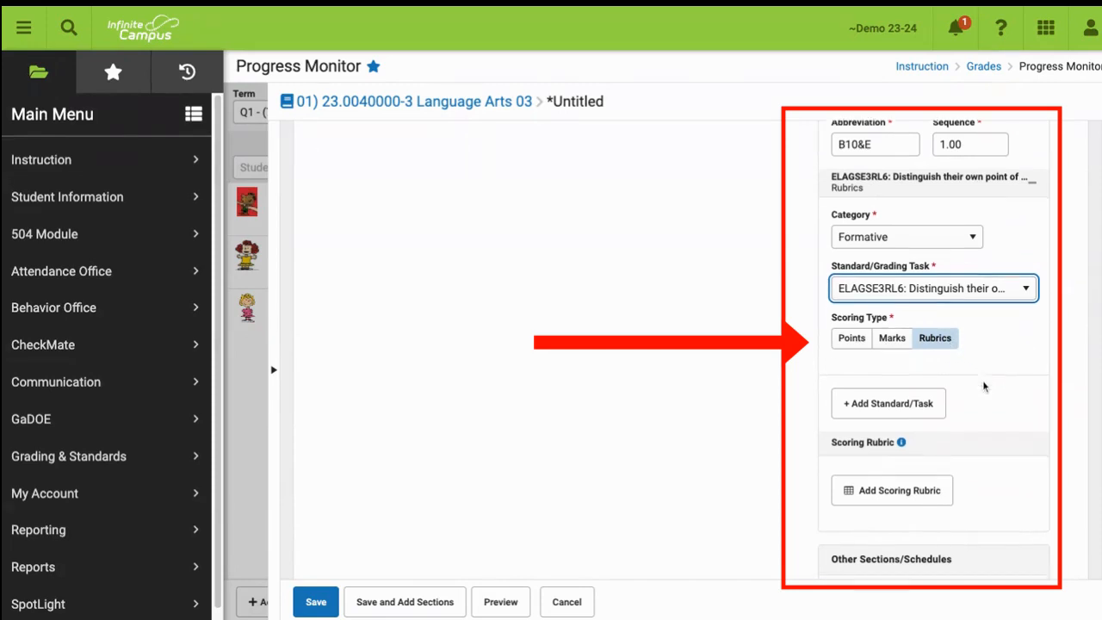
click(901, 397)
scroll(970, 400, down, 3)
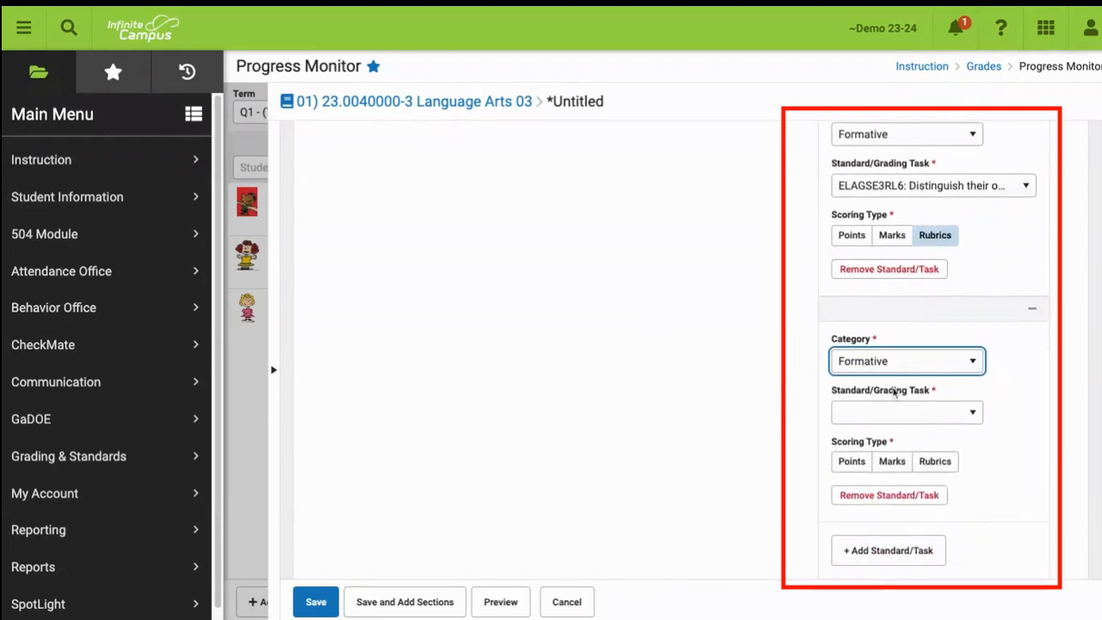
click(937, 368)
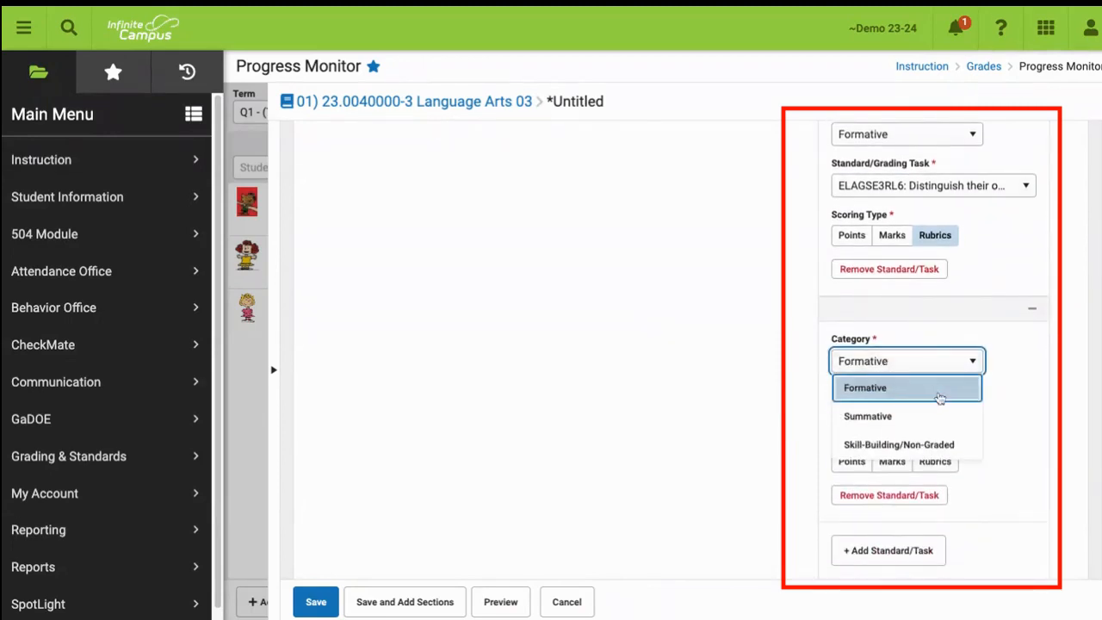
click(1039, 364)
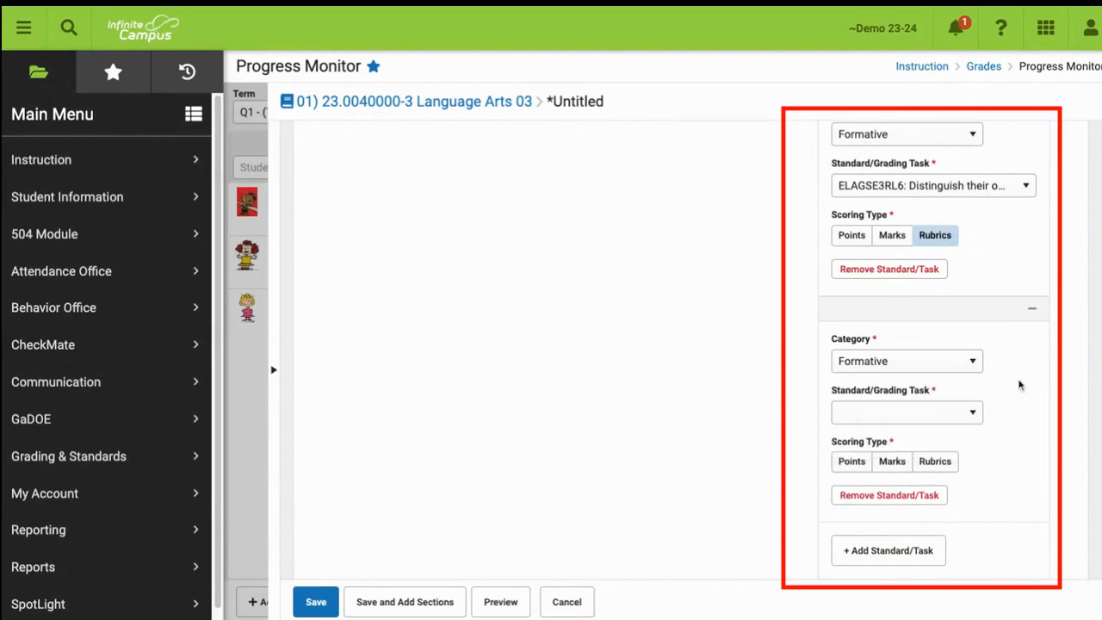
click(971, 393)
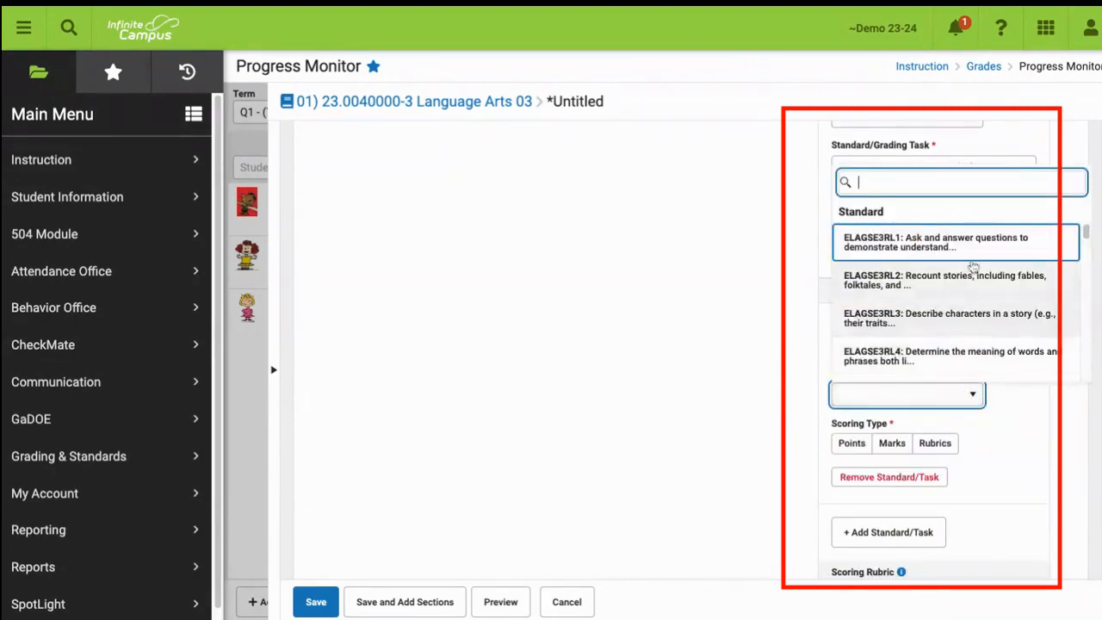
click(765, 416)
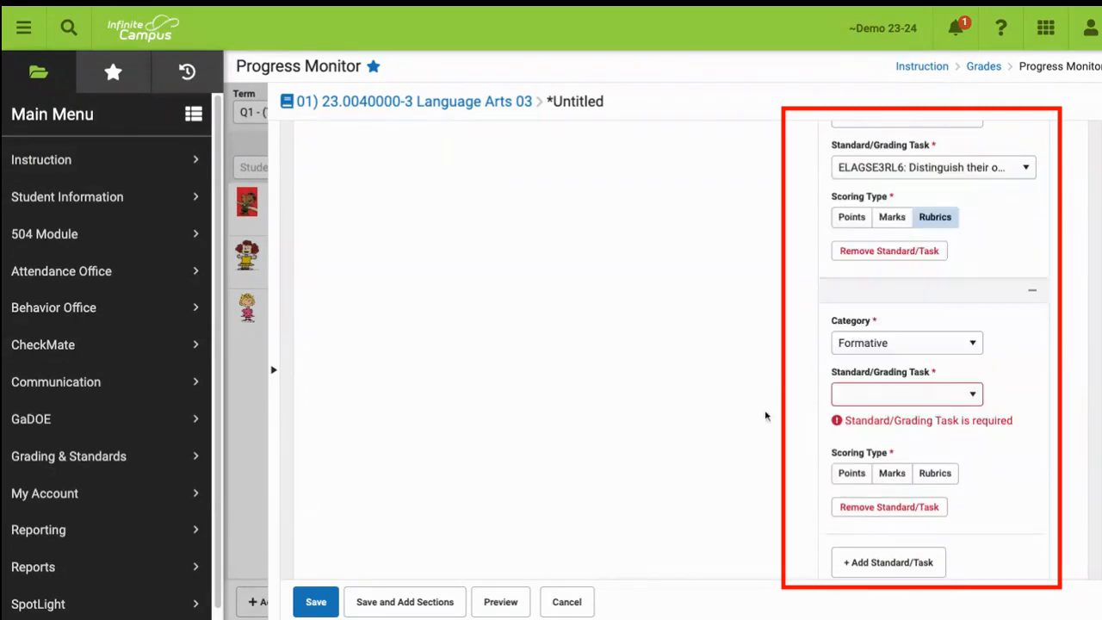
scroll(964, 492, down, 3)
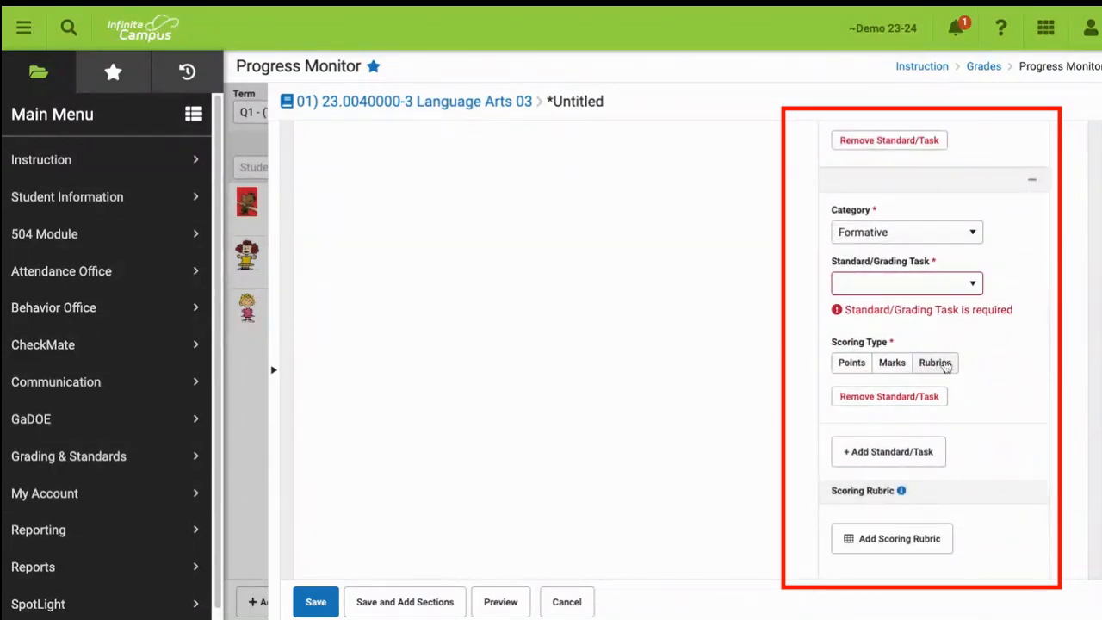
click(911, 401)
Save the assignment through the option for adding sections, without adding any other section.
scroll(1029, 317, up, 3)
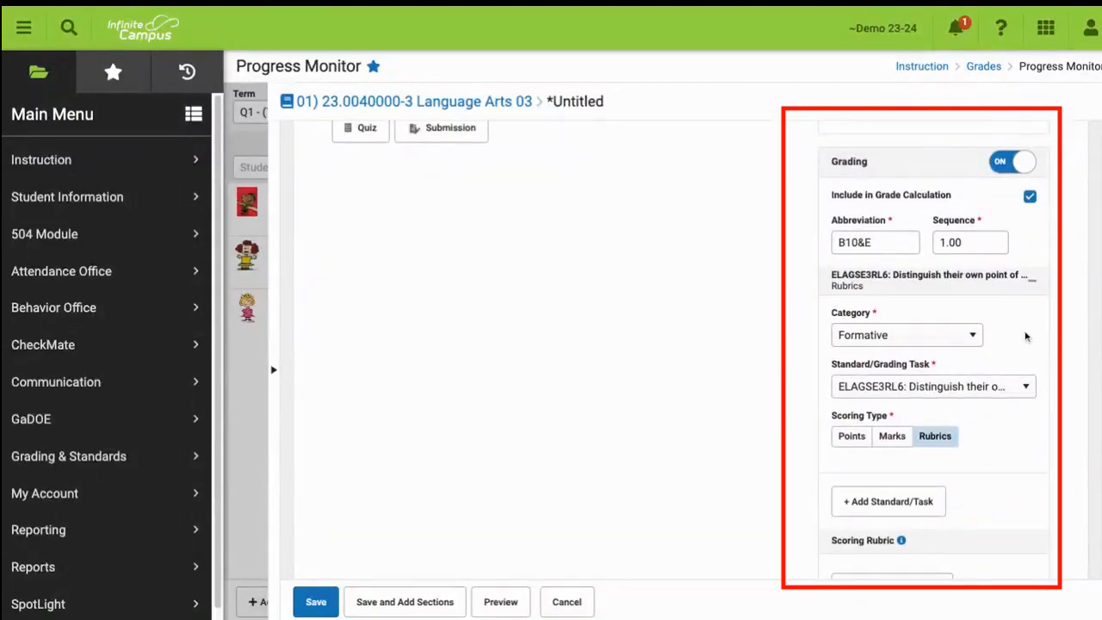
scroll(954, 340, down, 3)
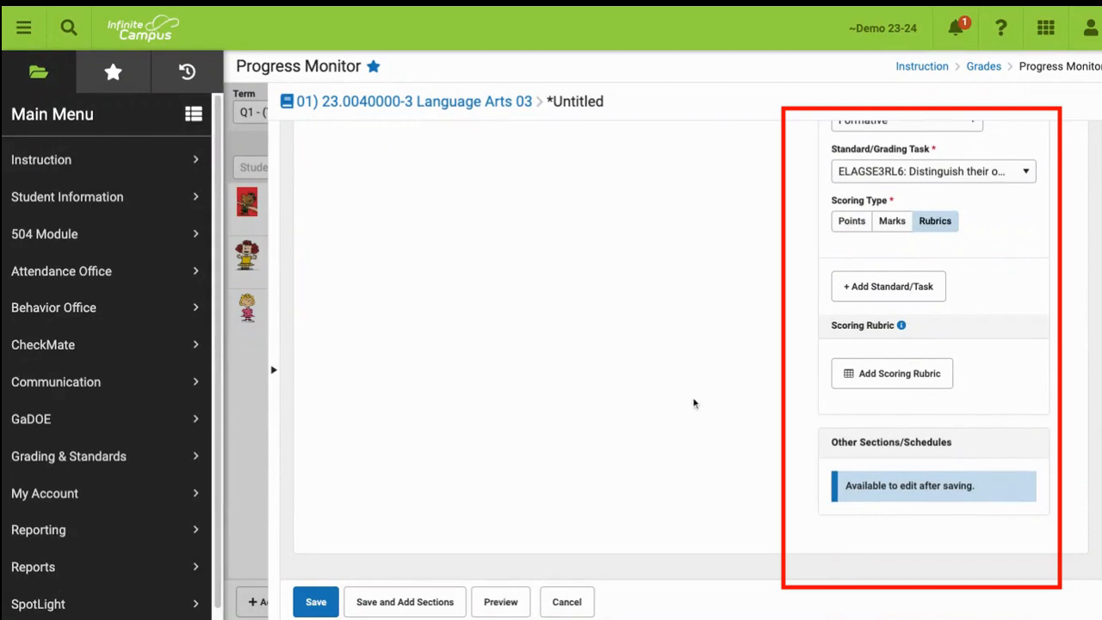
click(404, 602)
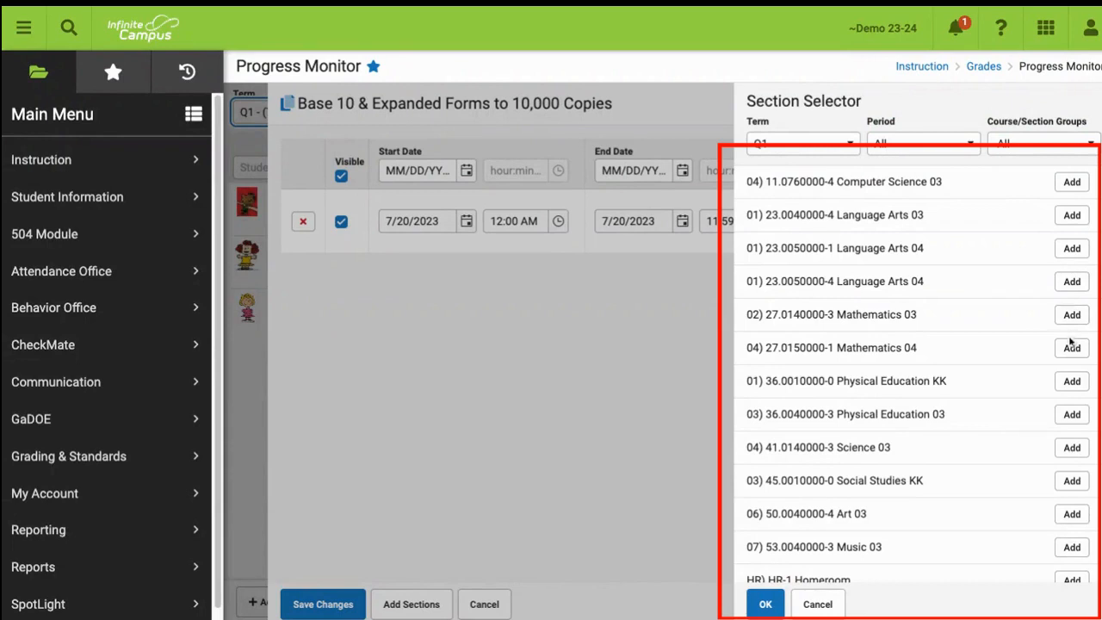
click(816, 603)
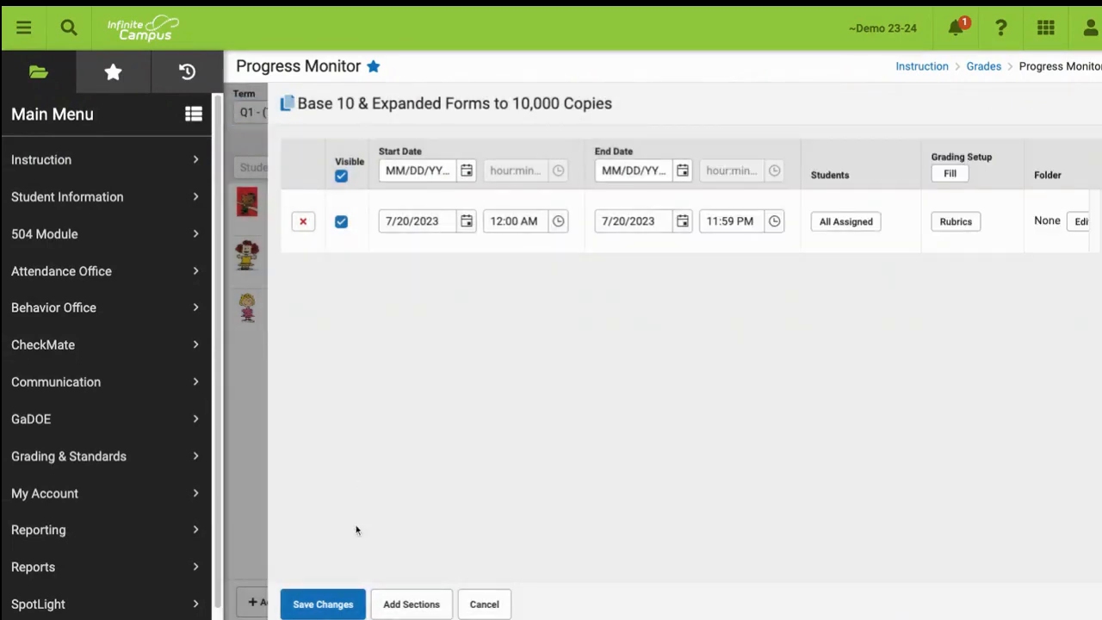
click(326, 605)
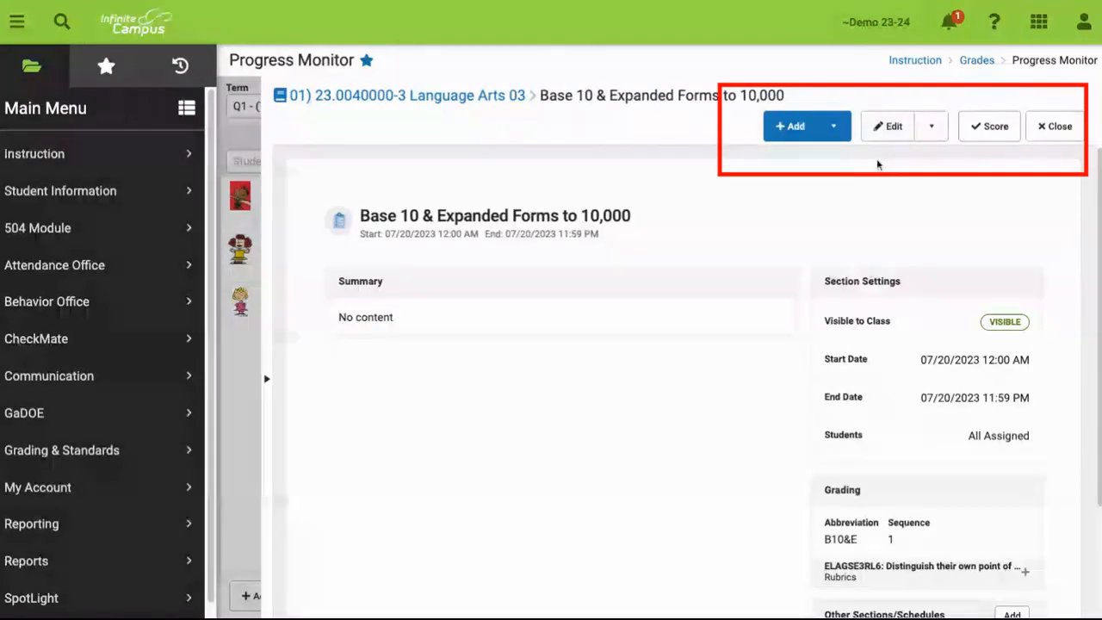
Check the saved assignment's additional edit options and close the assignment to return to the Progress Monitor grid.
click(930, 128)
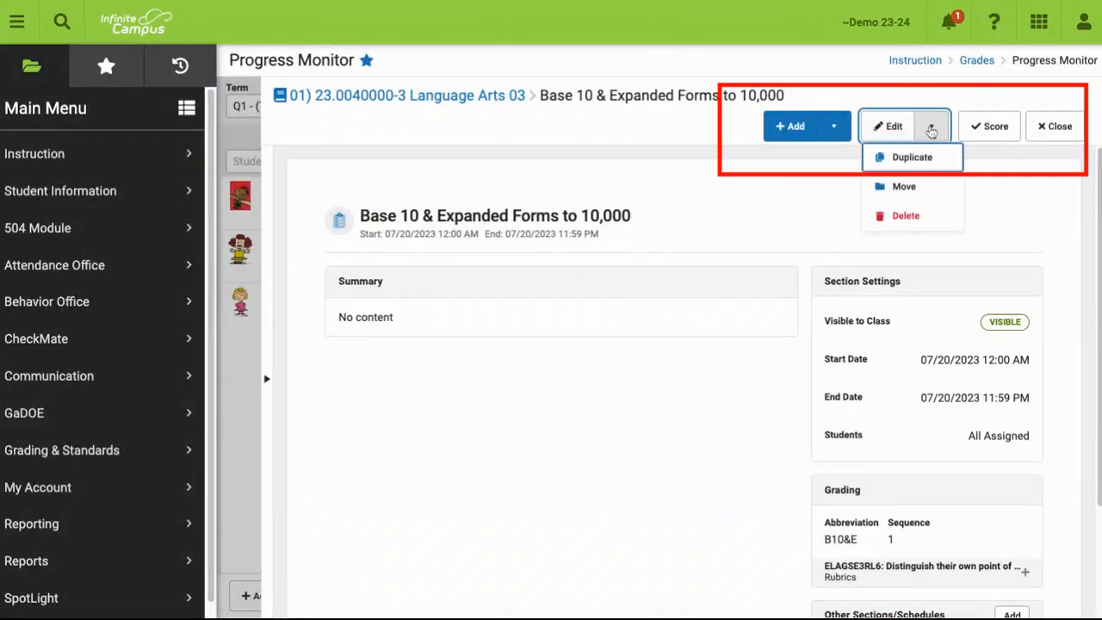
click(1005, 155)
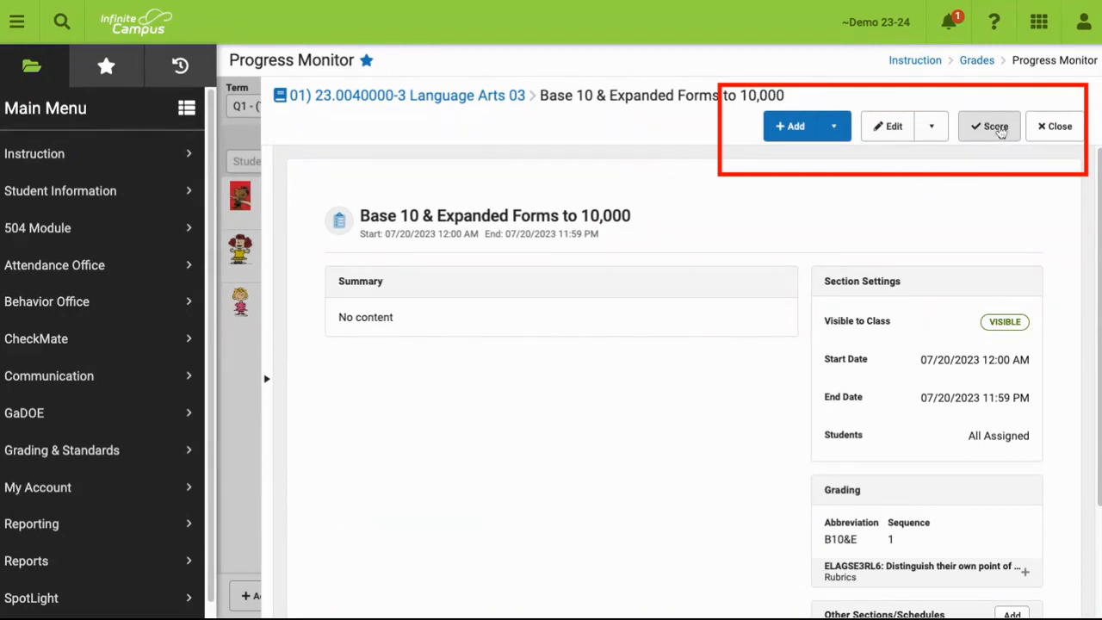
click(1056, 129)
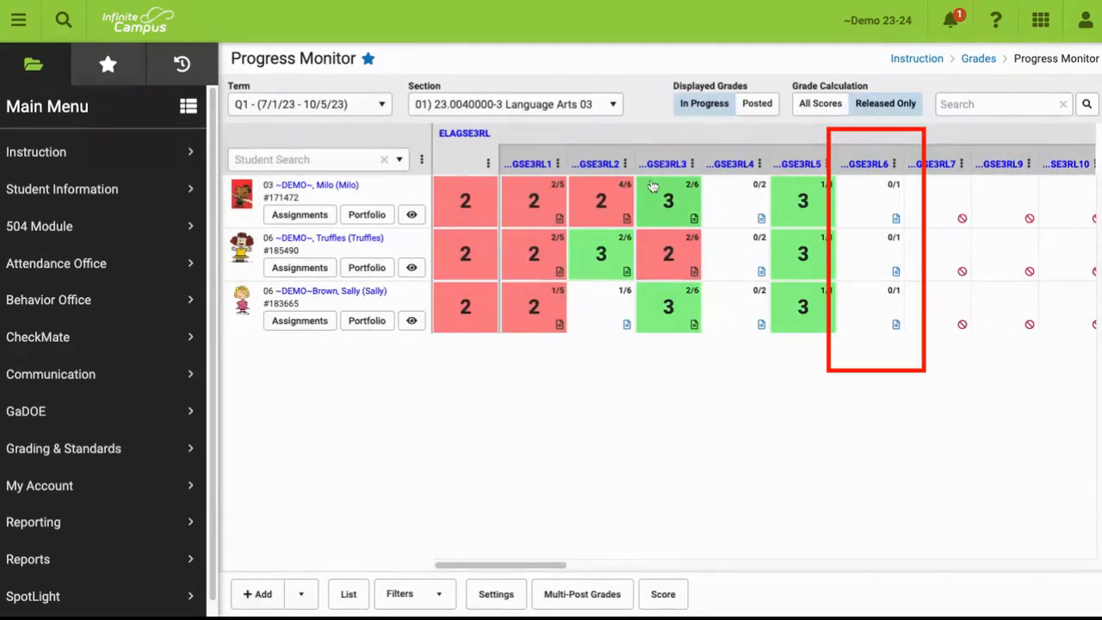
Open the assignments under standard ELAGSE3RL6 and bring up the scoring screen for Base 10 & Expanded Forms to 10,000.
click(875, 168)
mouse_move(670, 135)
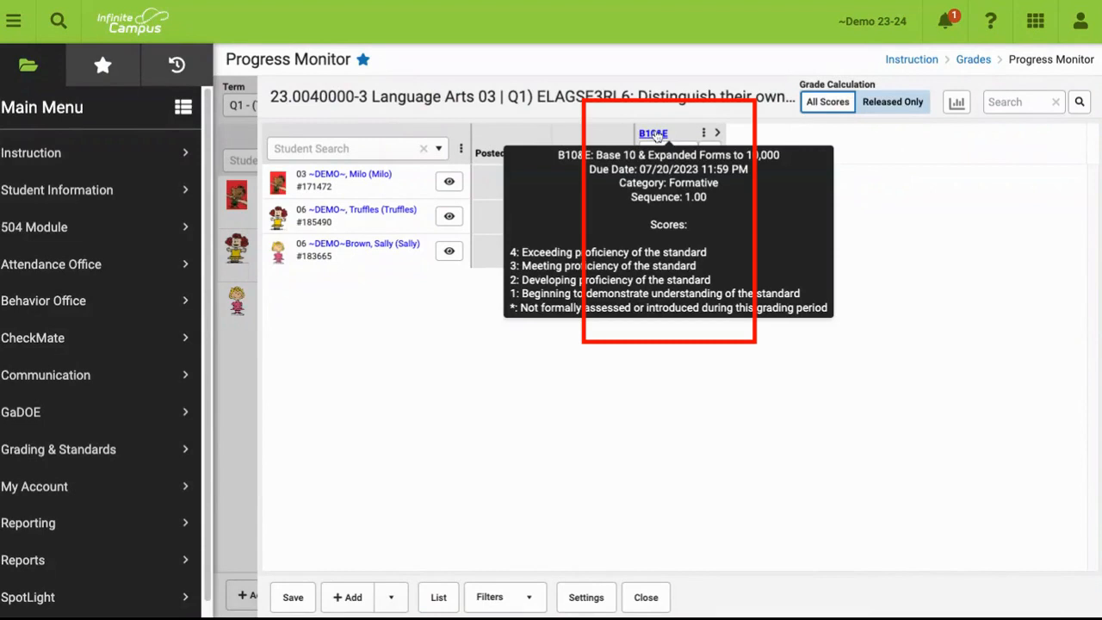
click(654, 133)
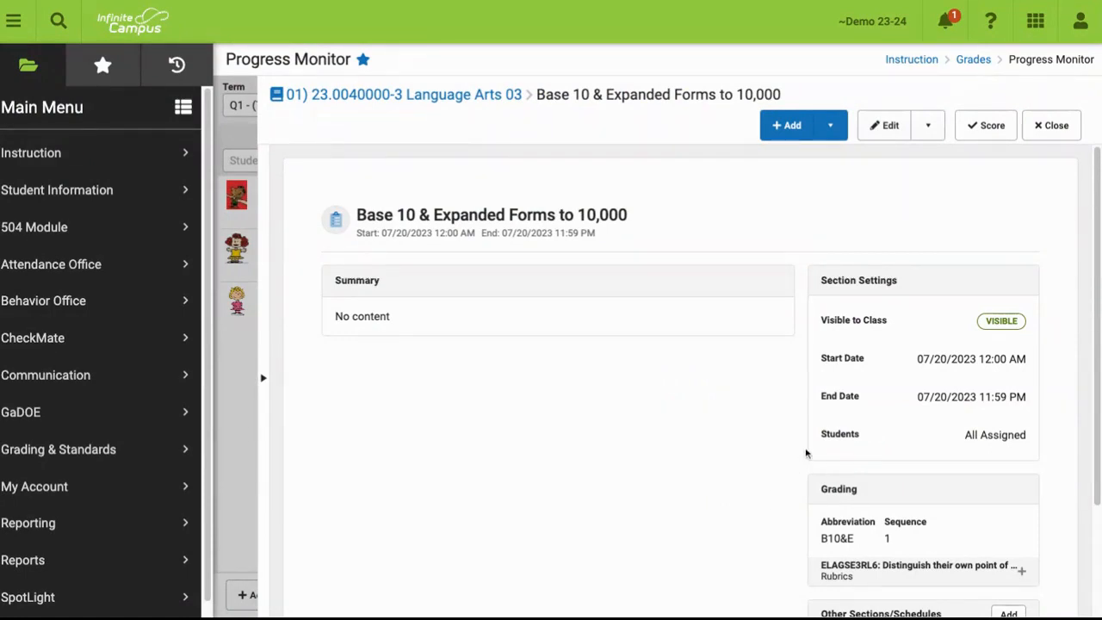
click(986, 126)
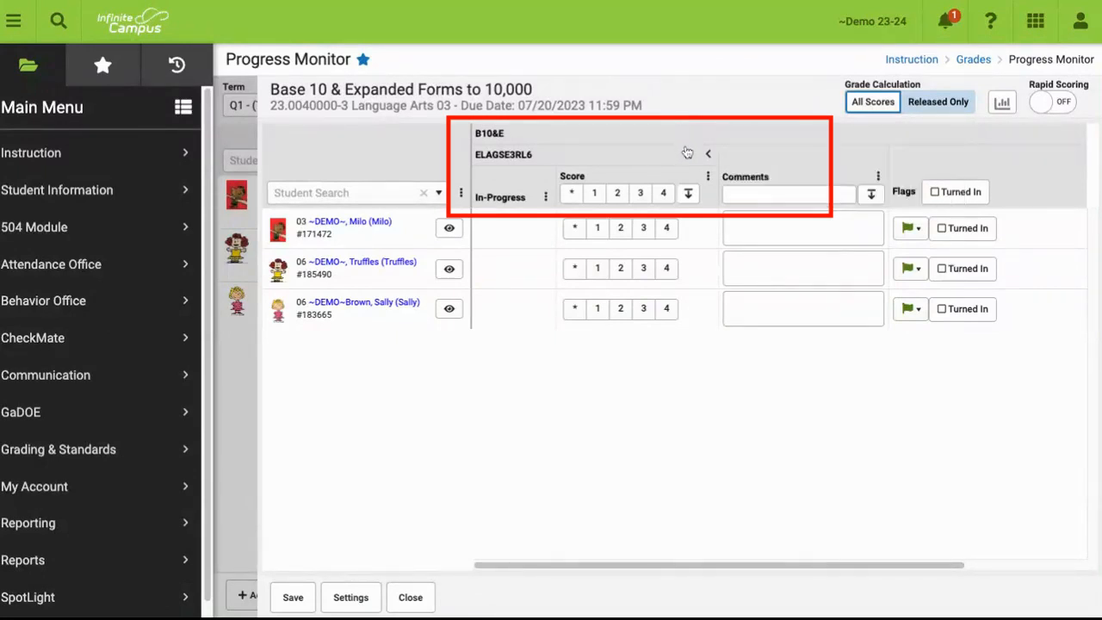
mouse_move(693, 159)
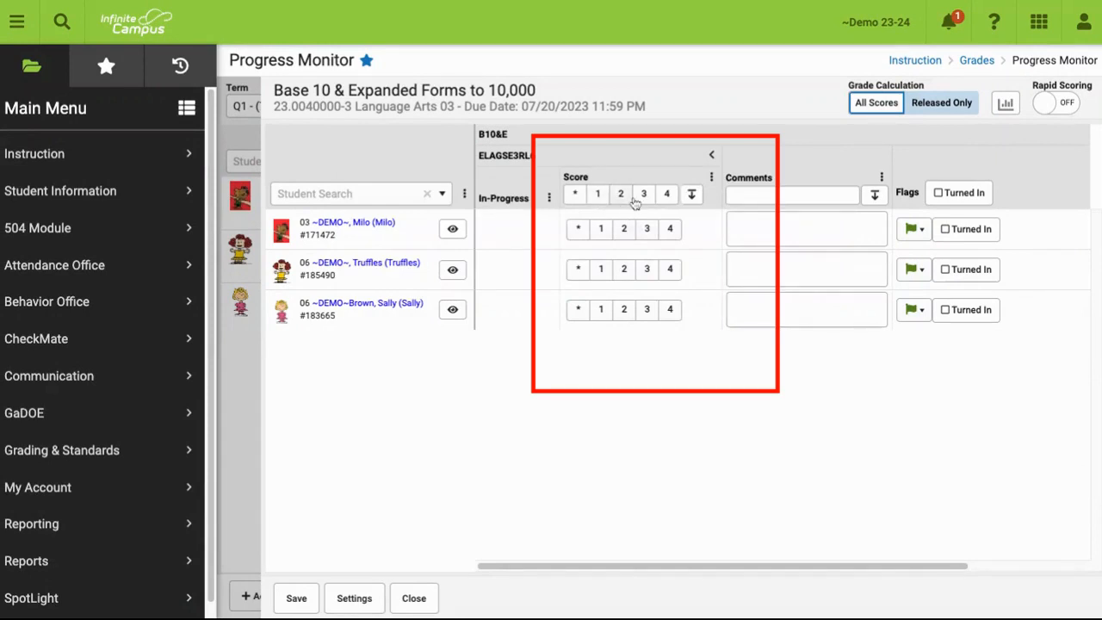
Fill all students' ELAGSE3RL6 scores with 3, and change the second student's score to 2.
click(643, 195)
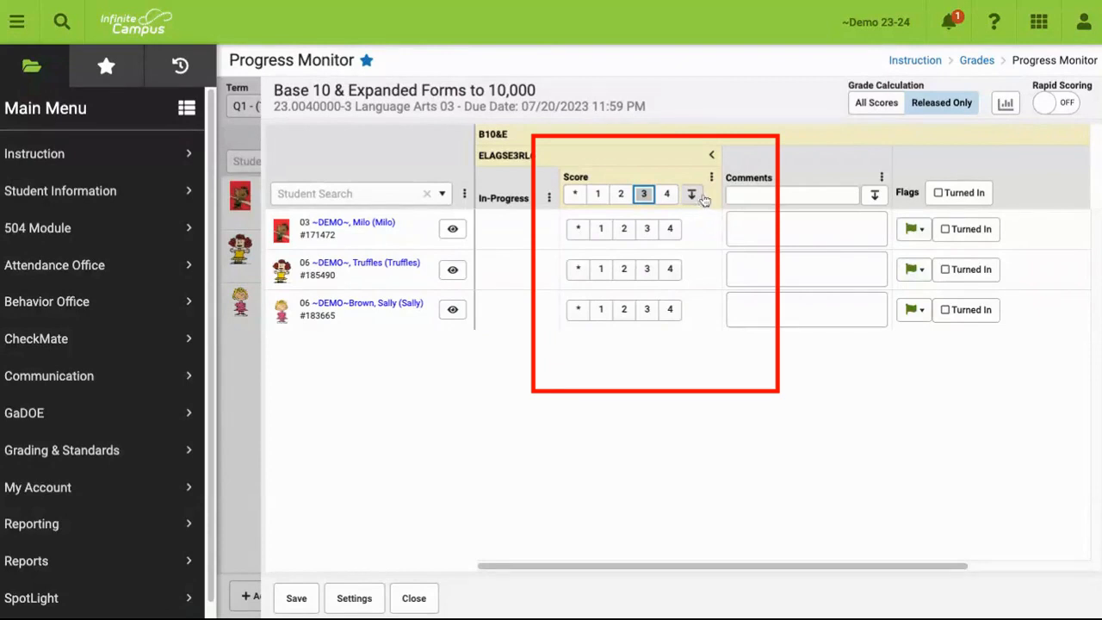
click(697, 198)
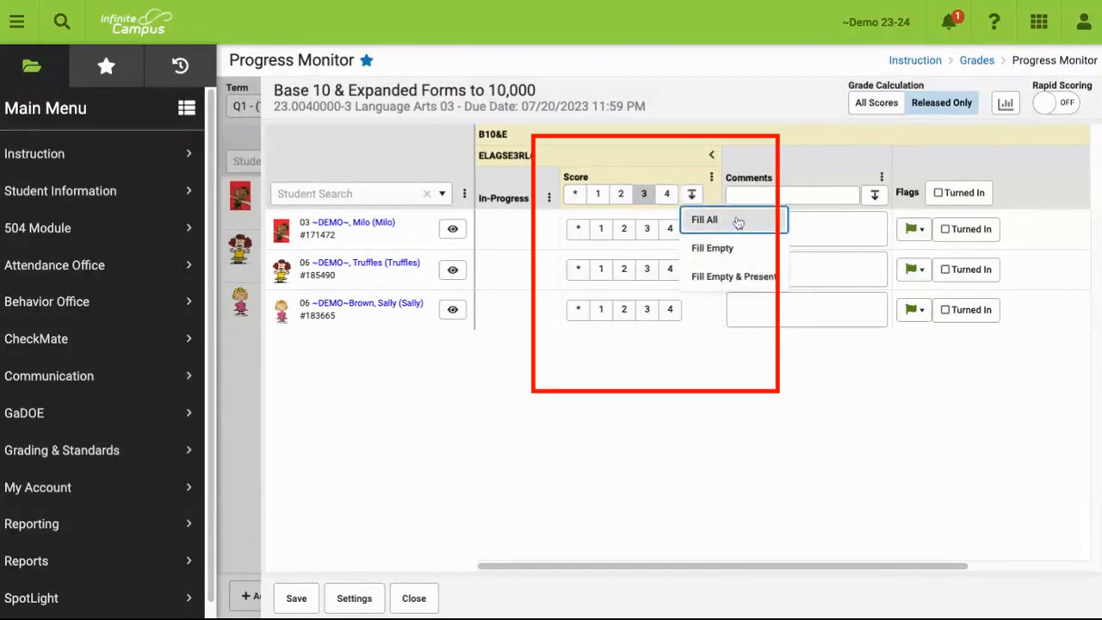
click(736, 222)
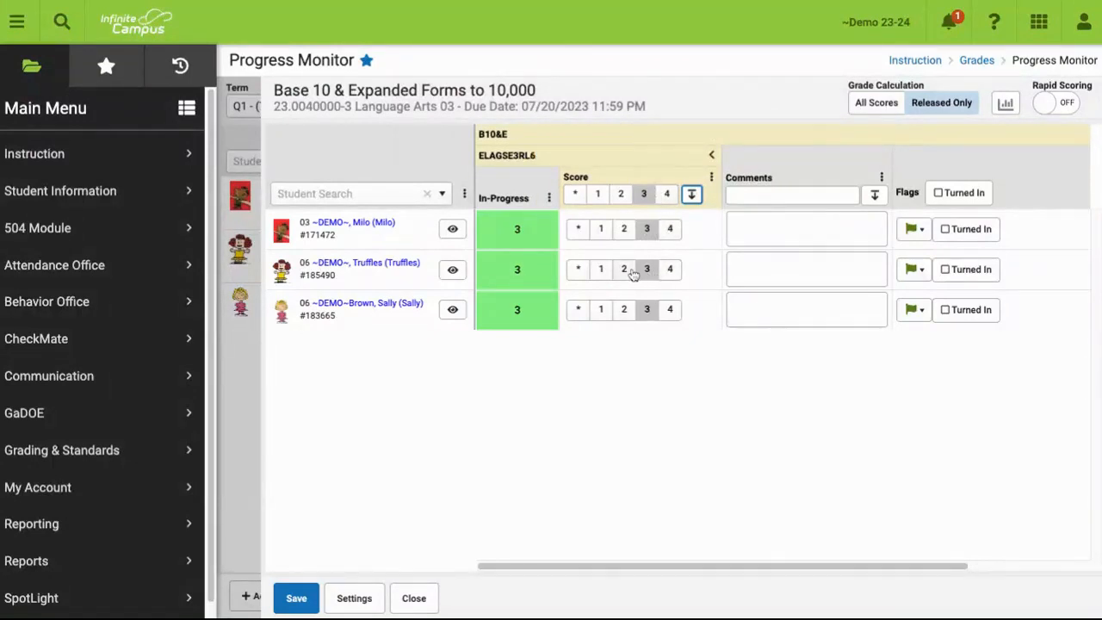
click(625, 270)
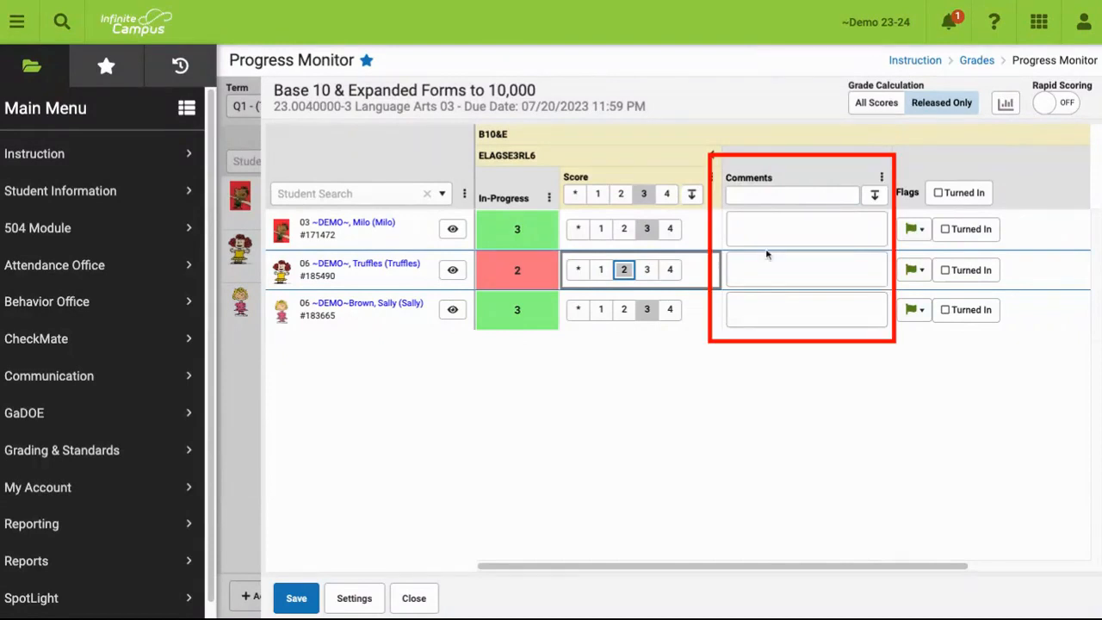
Check the available flags for the first student without applying any, and turn on Rapid Scoring.
click(918, 229)
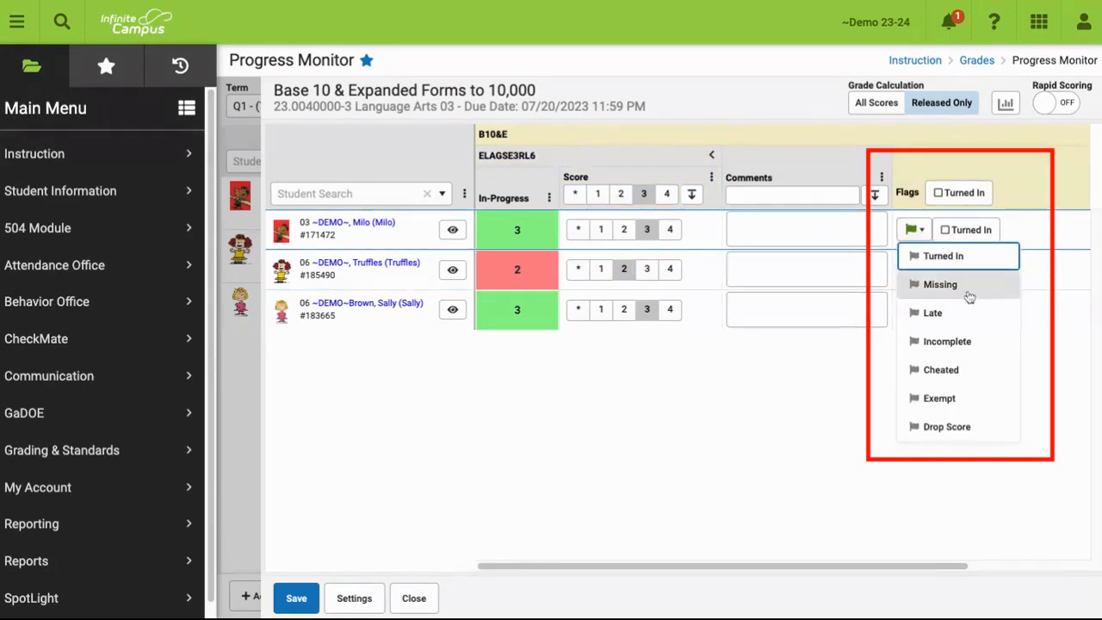
click(1032, 227)
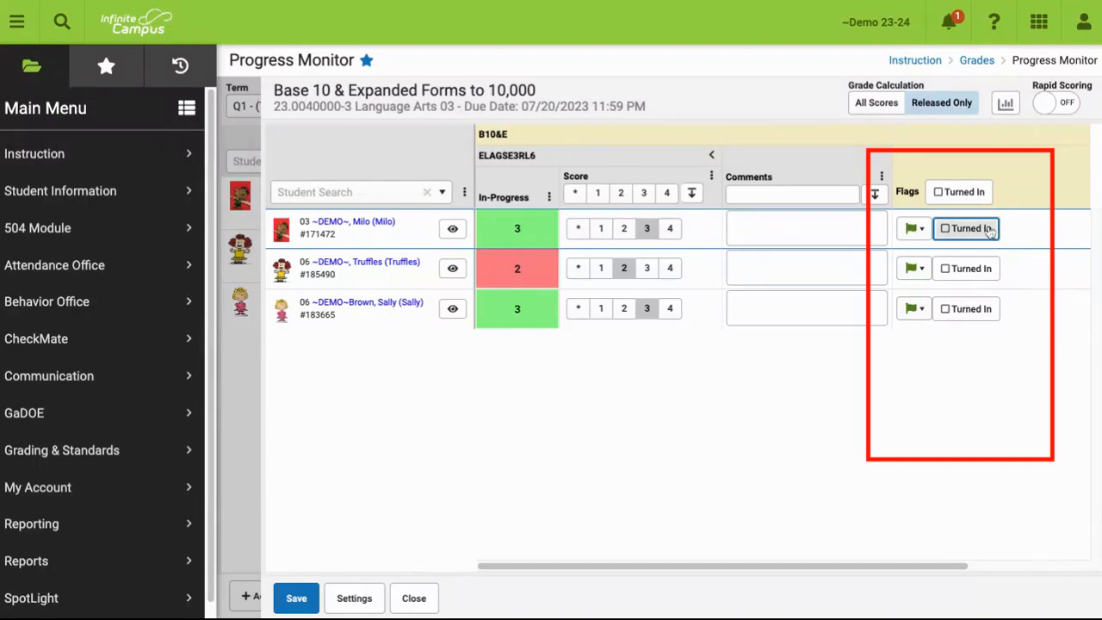
click(1068, 105)
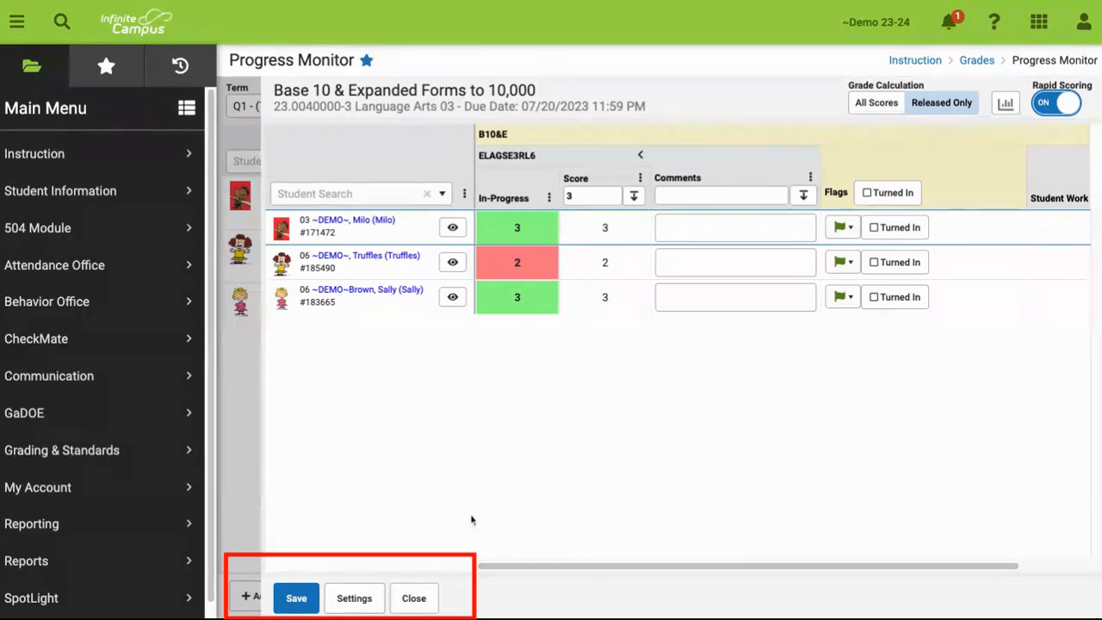
Save the scores and close the scoring screen and the assignment to return to the Progress Monitor grid.
click(297, 601)
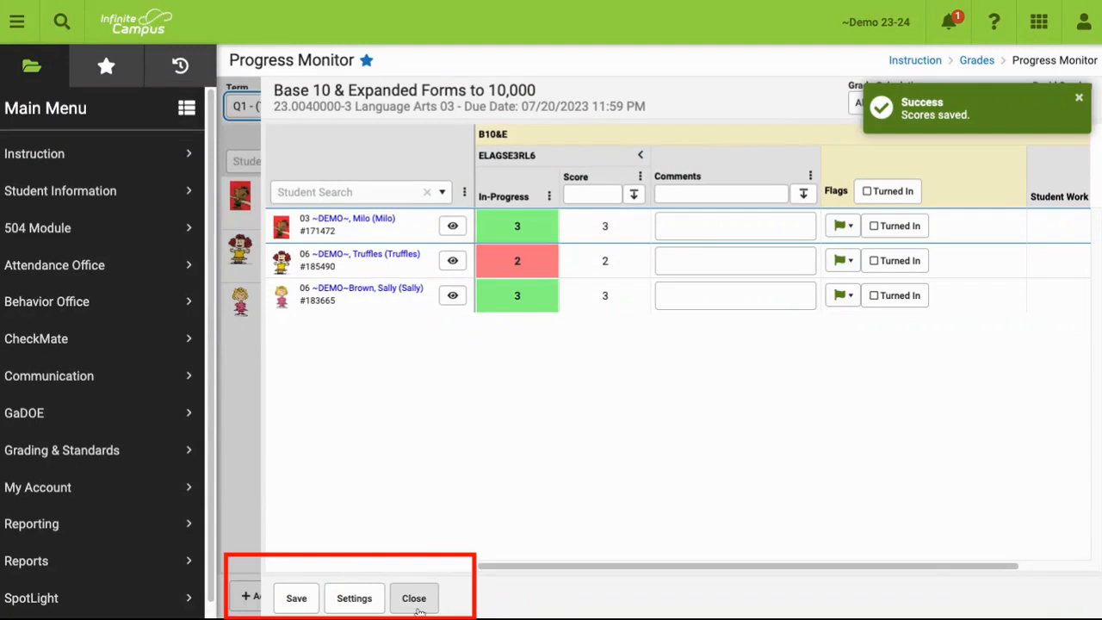
click(414, 598)
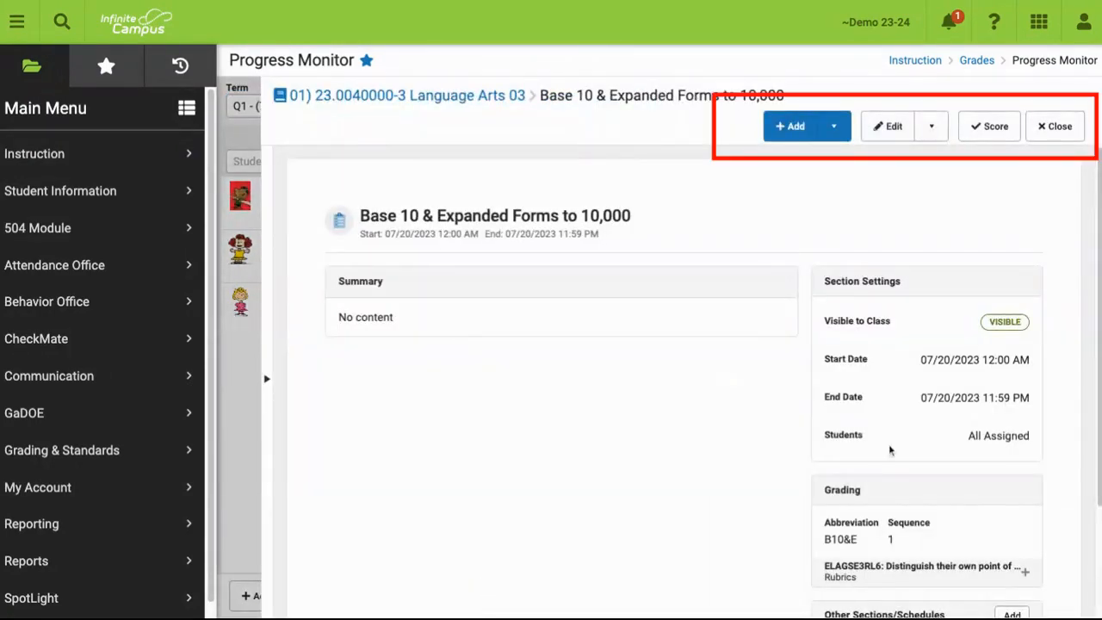
click(1059, 129)
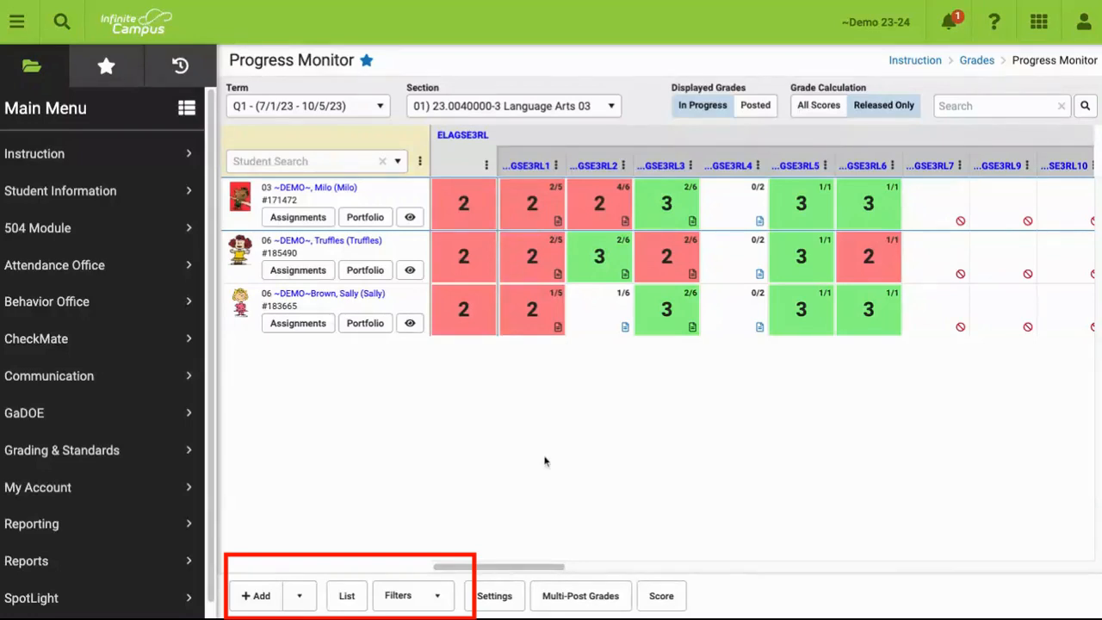
Open the section's list of assignments and limit it to term Q1 by excluding Q2, Q3 and Q4.
click(347, 596)
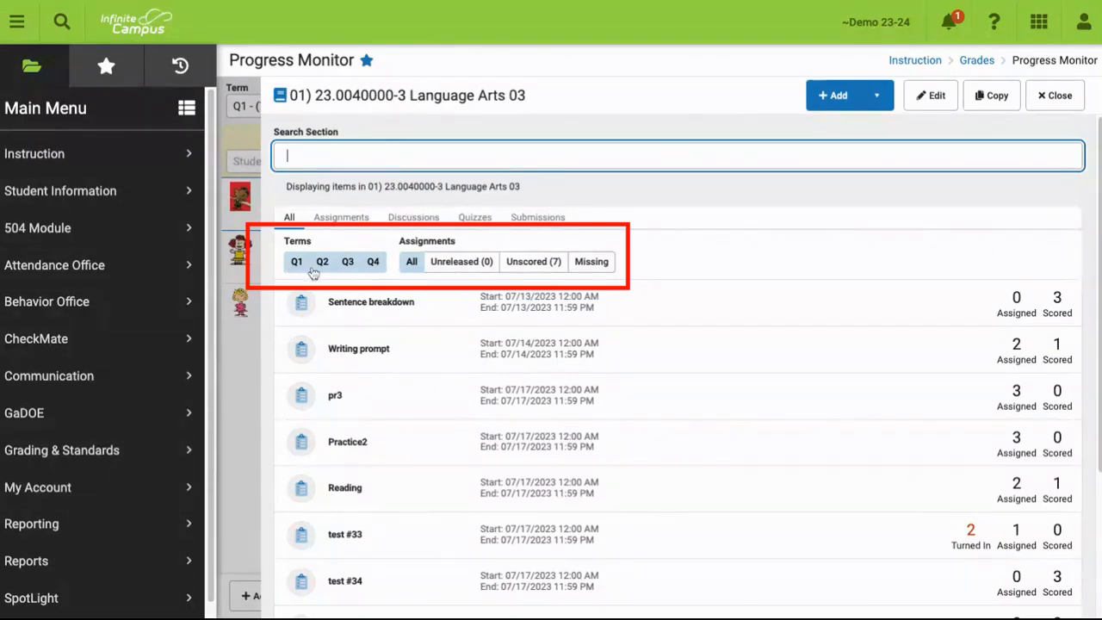
click(379, 266)
click(352, 265)
click(323, 262)
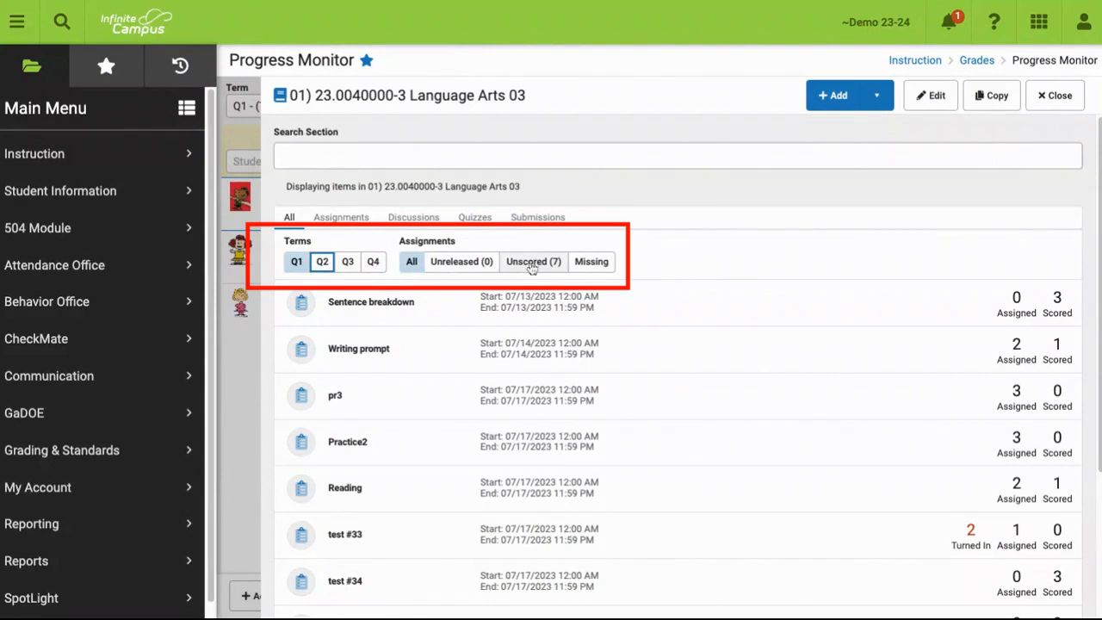
Filter the Q1 list by unscored and by missing assignments, and switch back to showing all assignments.
click(533, 268)
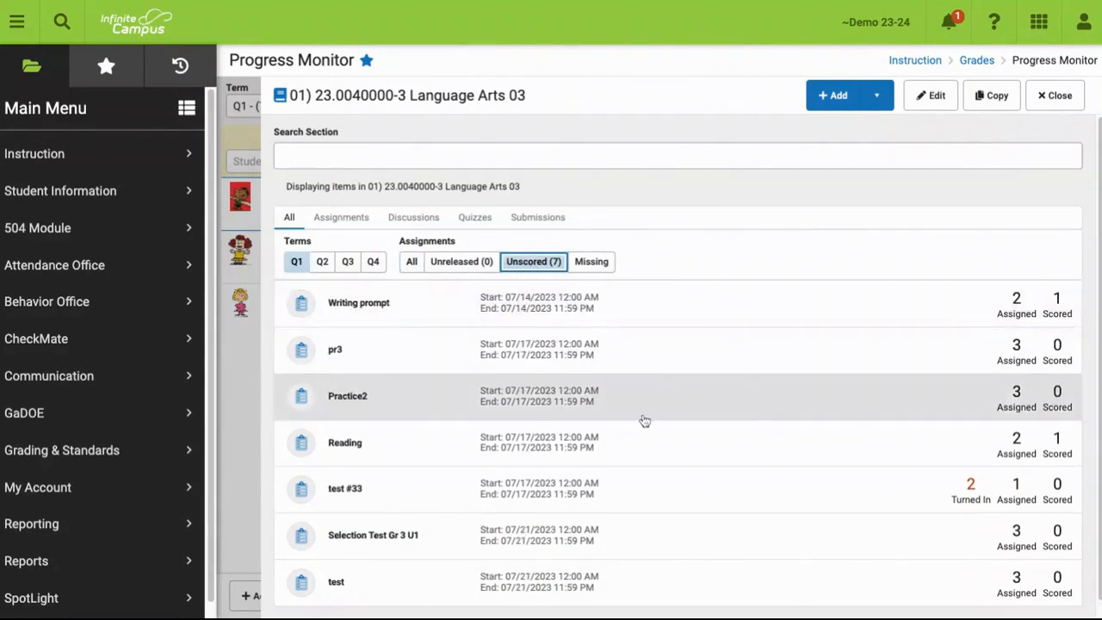
scroll(641, 422, down, 1)
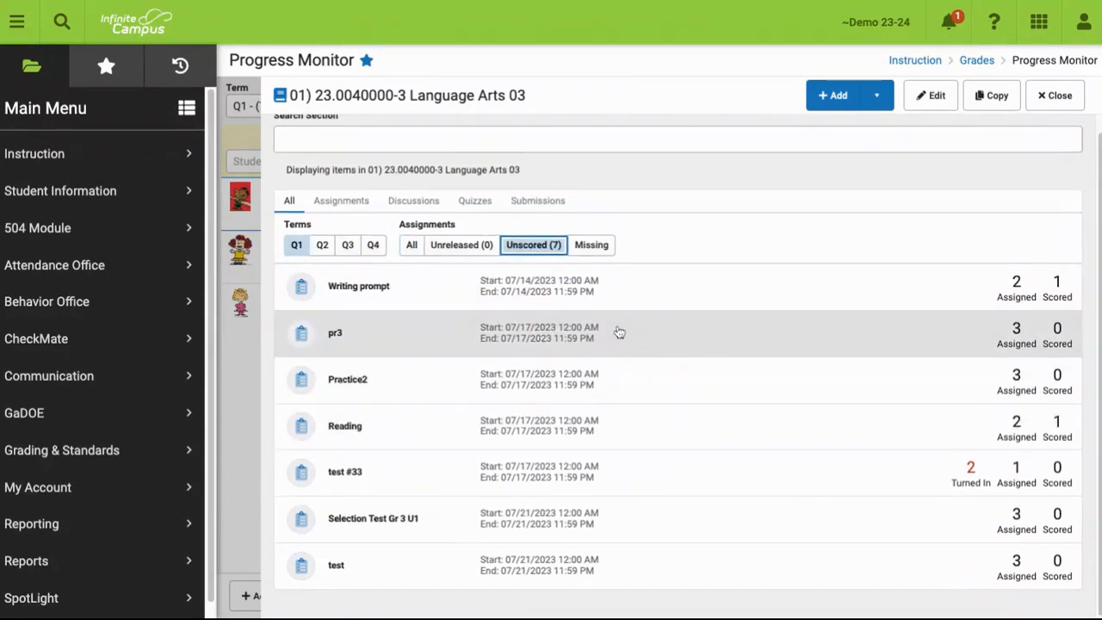
click(607, 252)
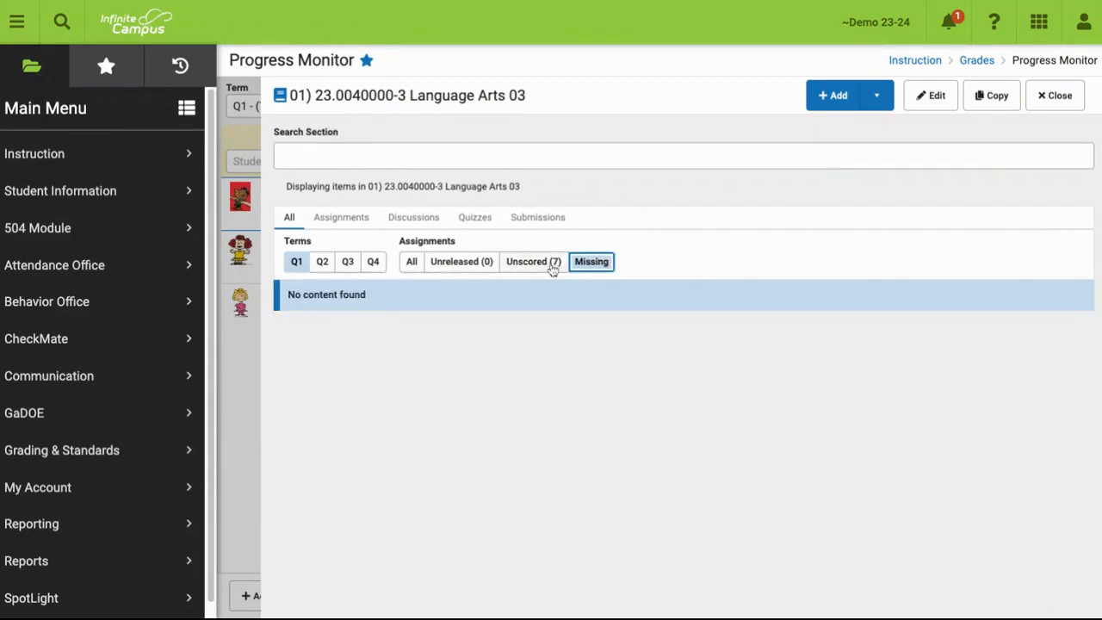
click(412, 262)
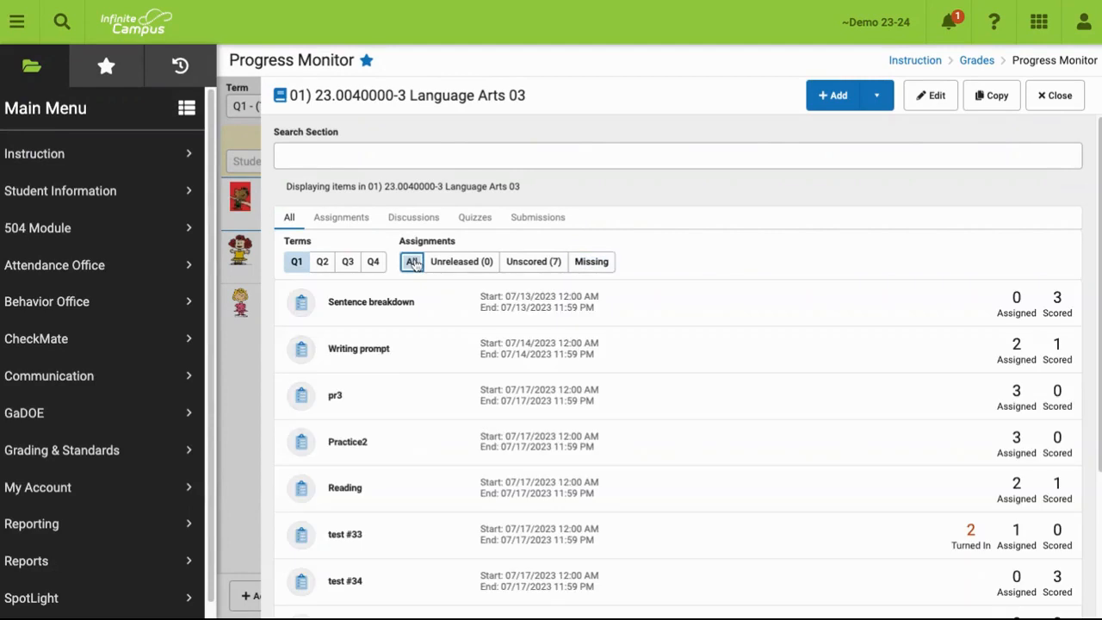
scroll(865, 343, down, 1)
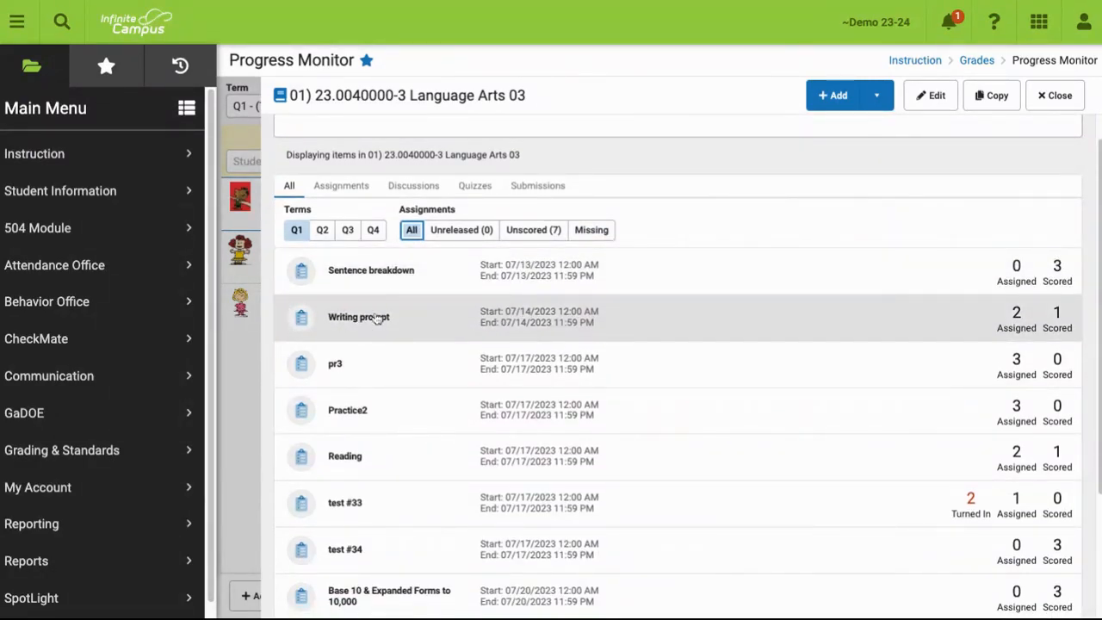
Open the Writing prompt assignment, view its scoring screen, and close both to return to the Progress Monitor grid.
click(386, 320)
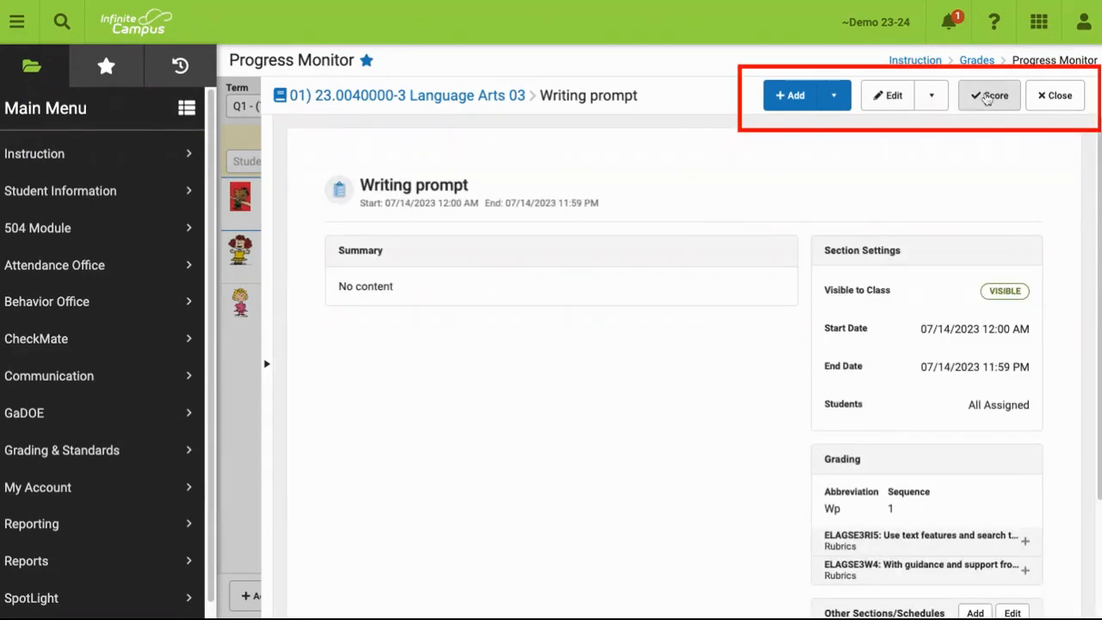
click(992, 98)
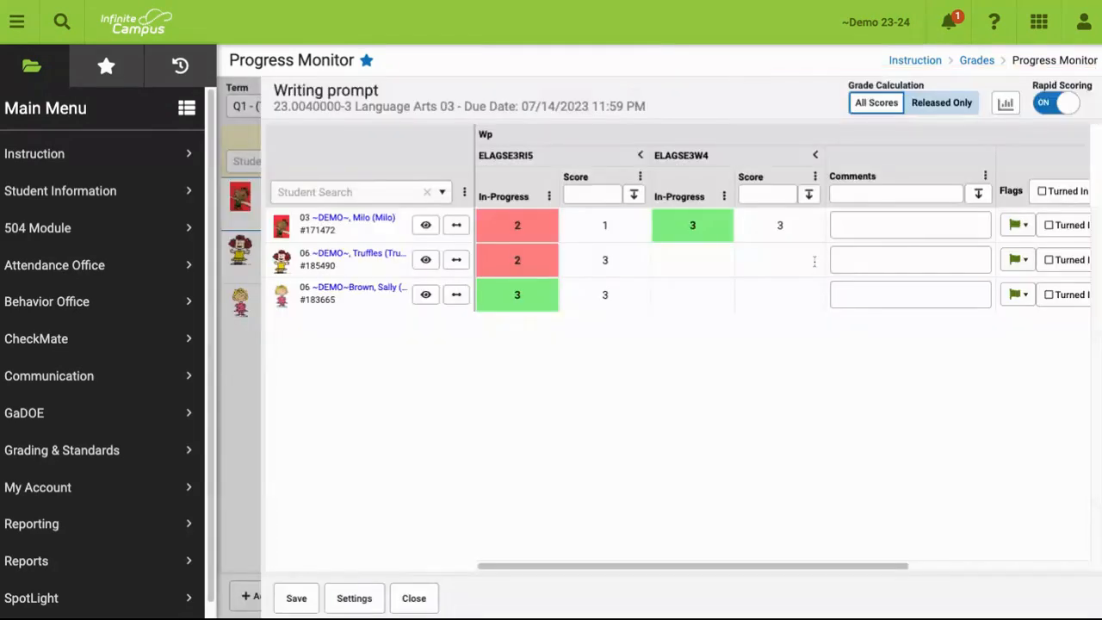
click(411, 597)
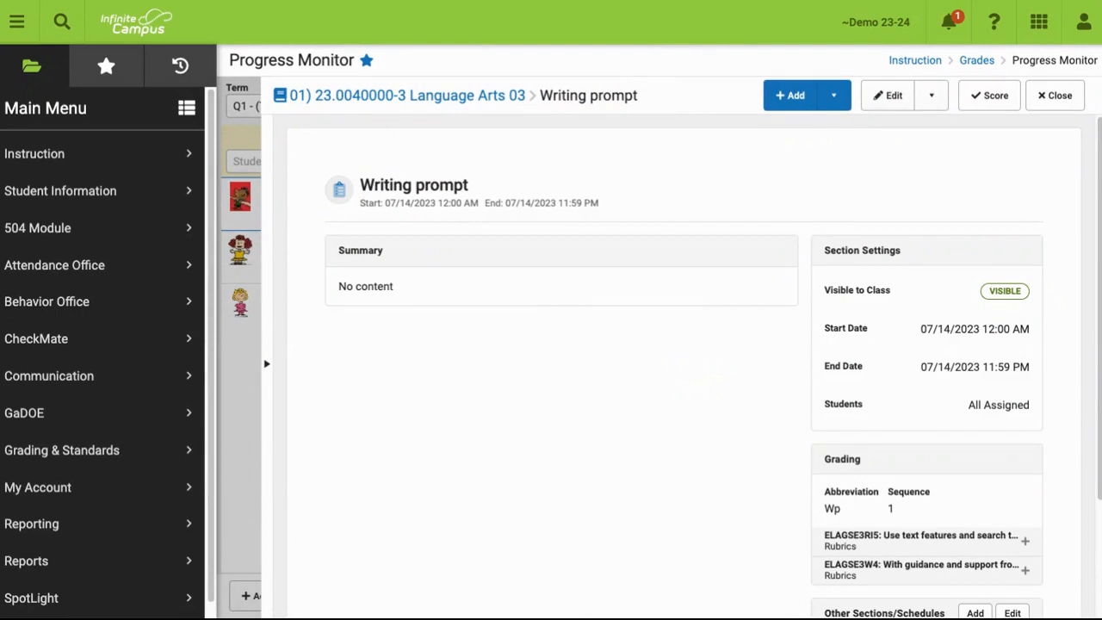
click(1059, 96)
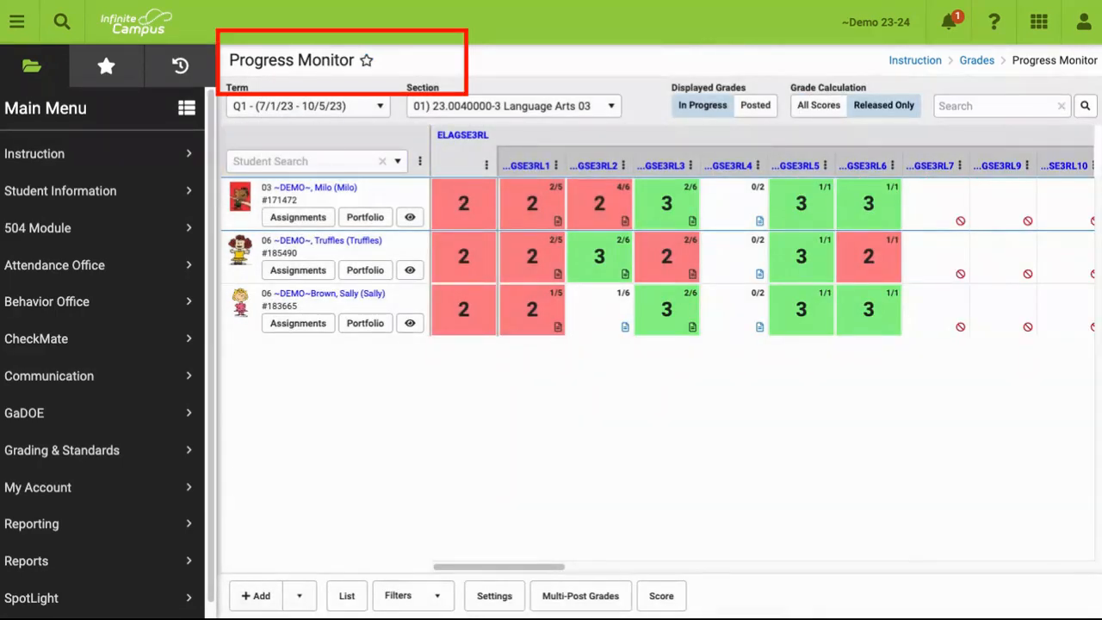
Add Progress Monitor to the favorites, removing and re-adding it once while the favorites list is shown.
click(367, 62)
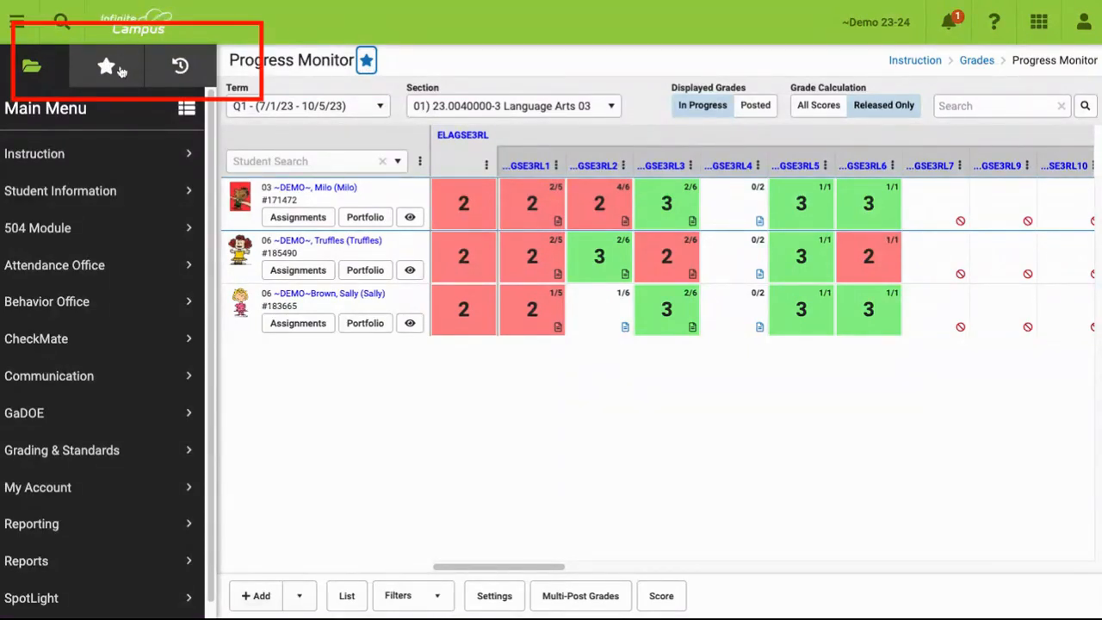
click(107, 67)
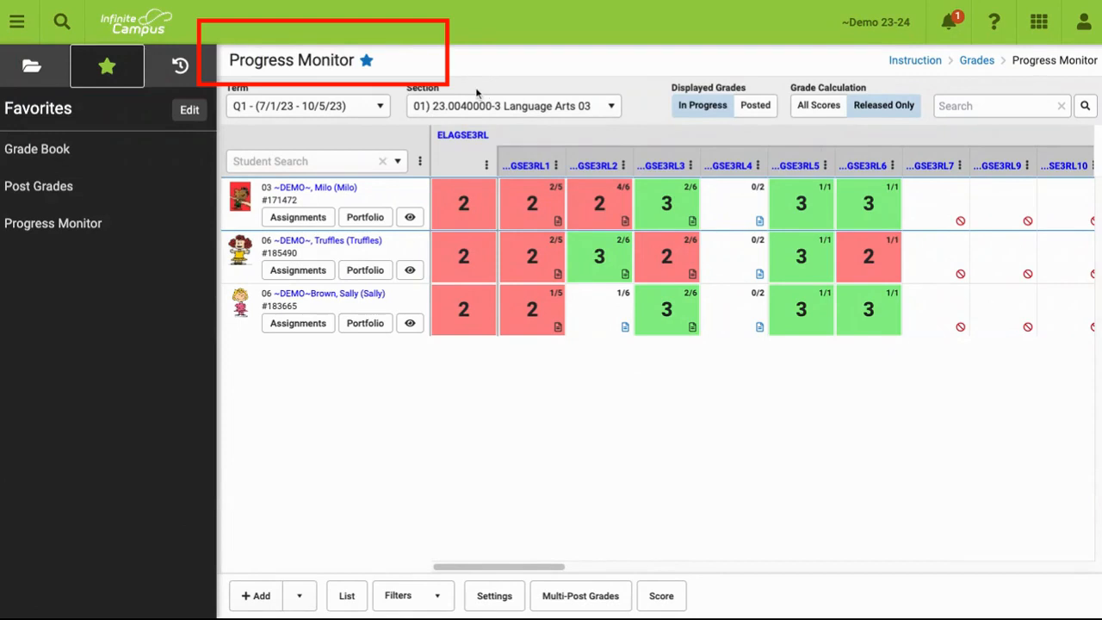
click(366, 60)
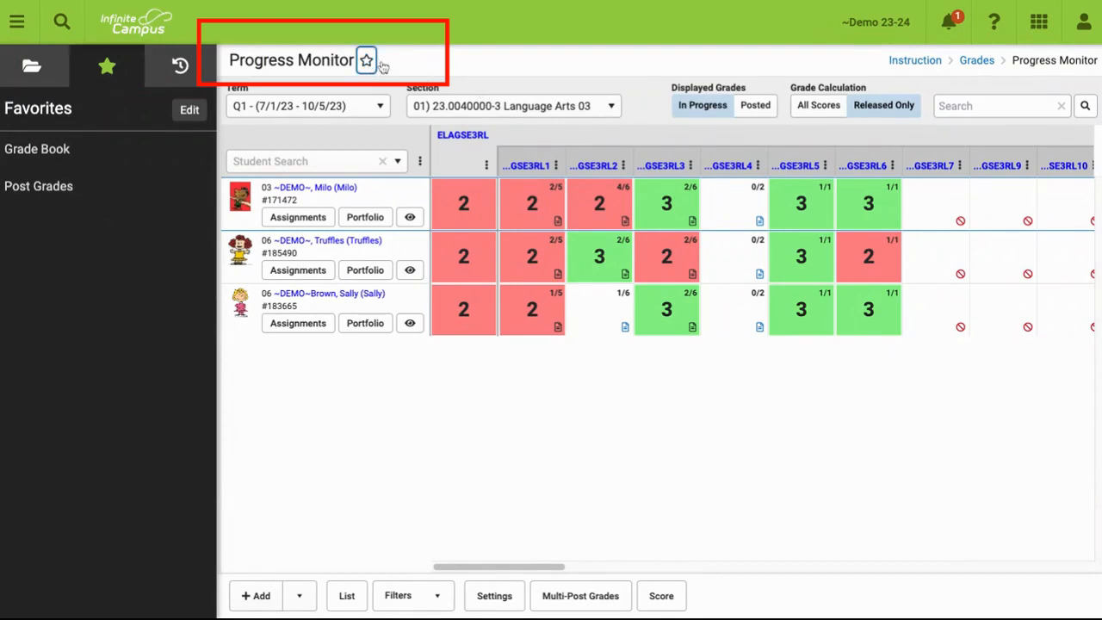
click(366, 60)
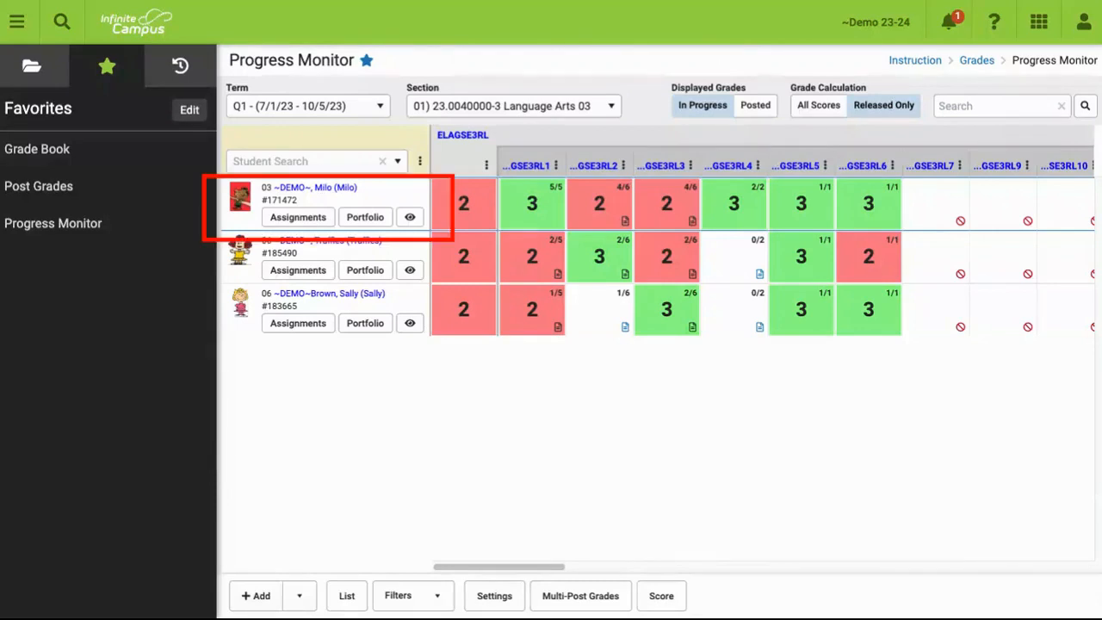
Open the first student's assignments and look through the listed standards and scores.
click(326, 221)
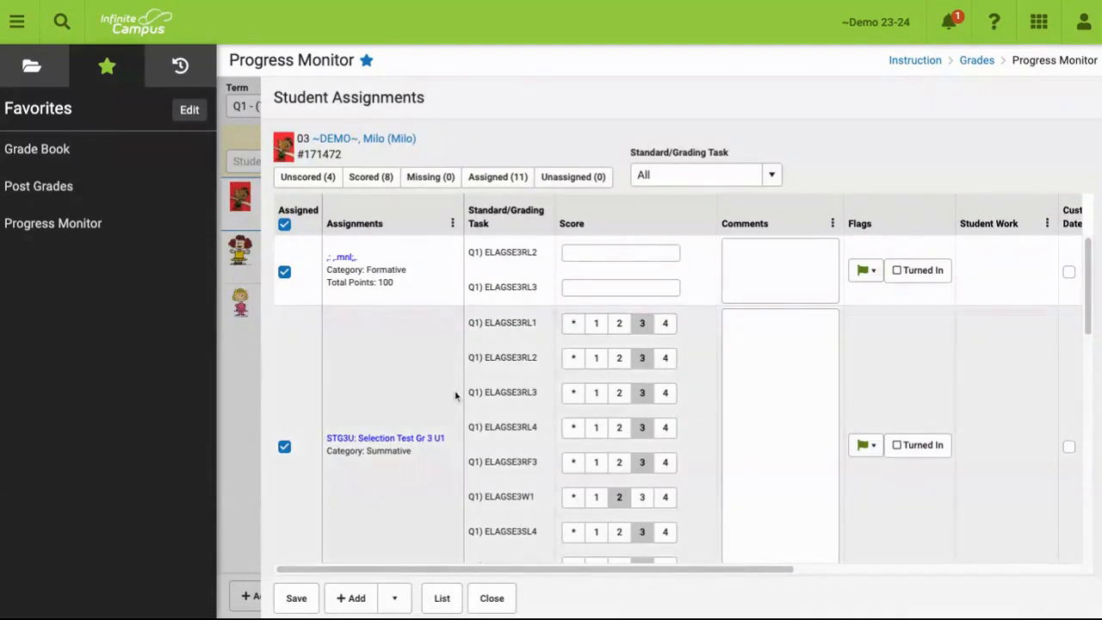
scroll(439, 430, down, 1)
scroll(439, 430, down, 3)
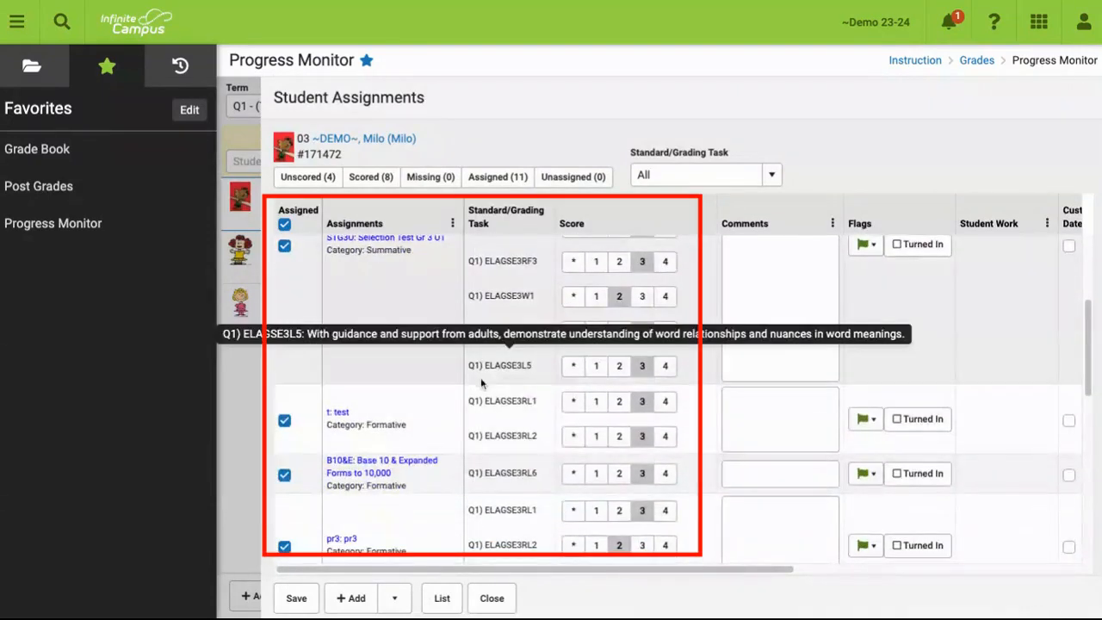
scroll(527, 387, up, 1)
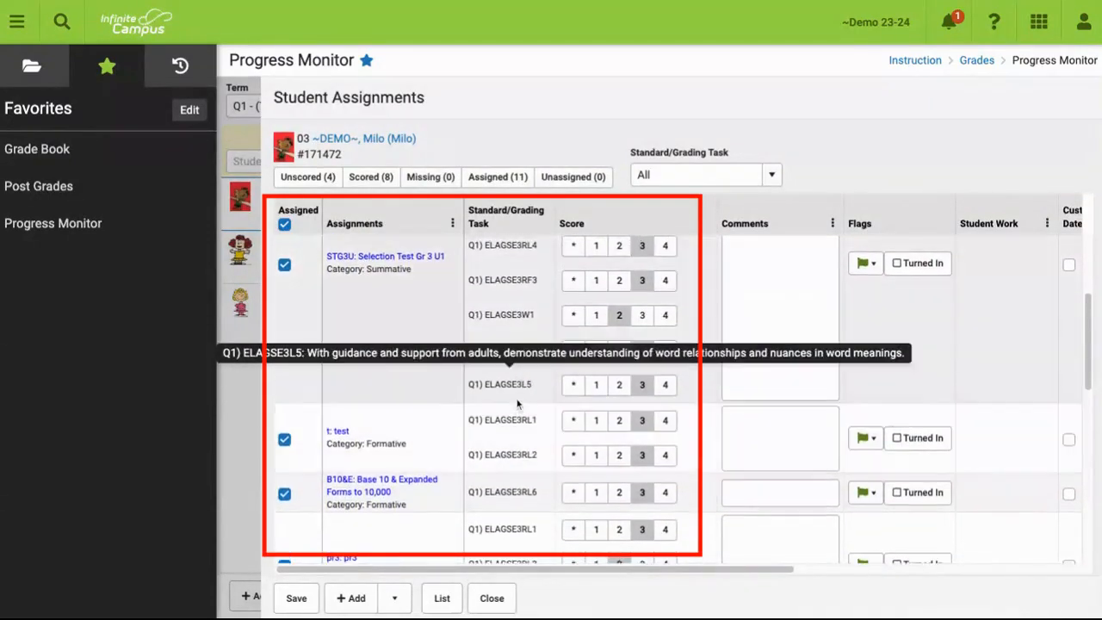
Try a score of 4 for ELAGSE3RL4 on Selection Test Gr 3 U1, set it back to 3, and look over the comment fields.
click(665, 251)
click(642, 252)
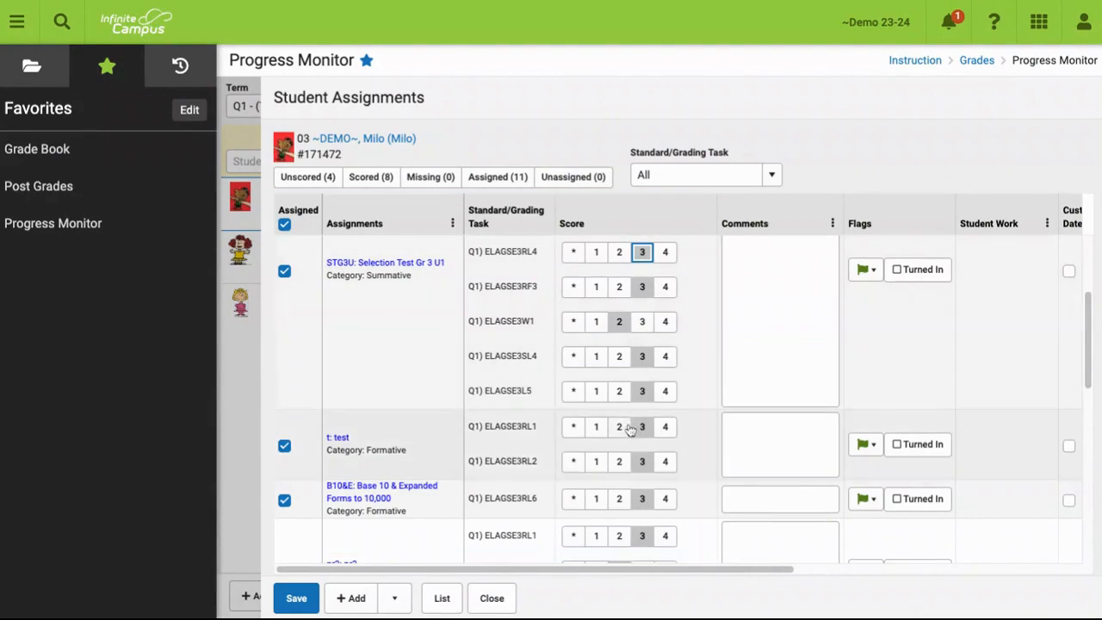
scroll(630, 431, down, 1)
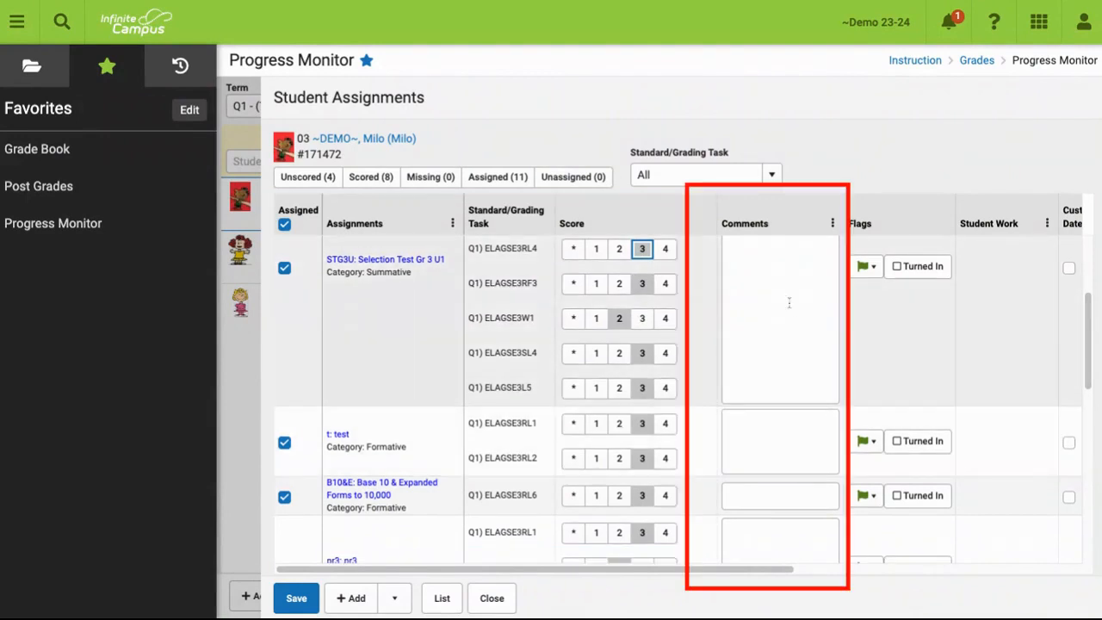
scroll(779, 405, down, 3)
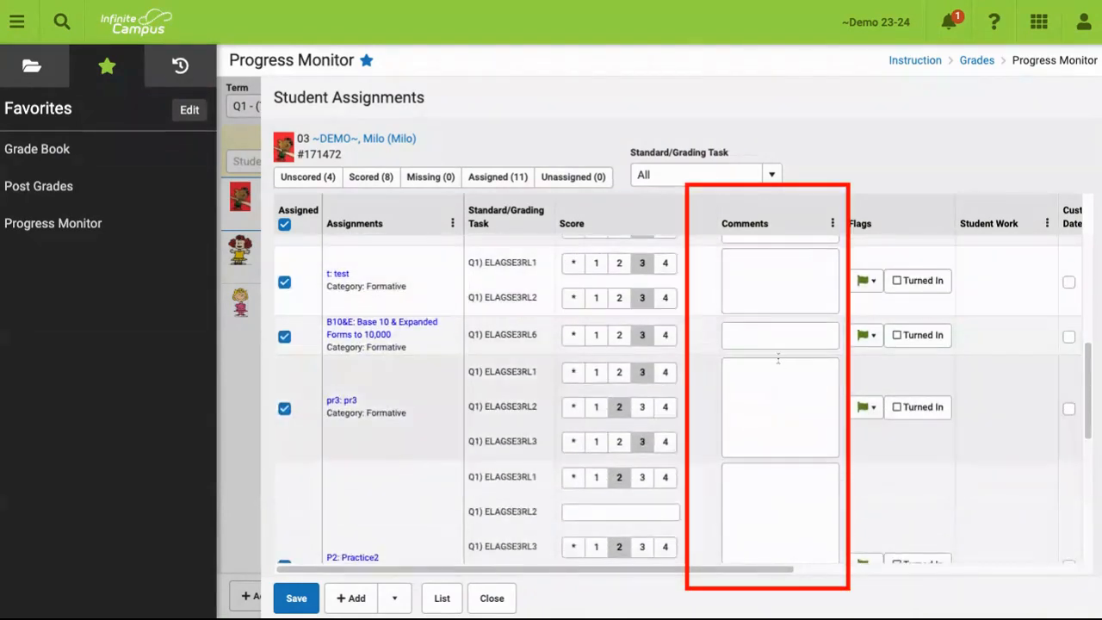
Look over the flags, student work, custom dates, start dates and end dates of the student's assignments.
scroll(774, 465, down, 1)
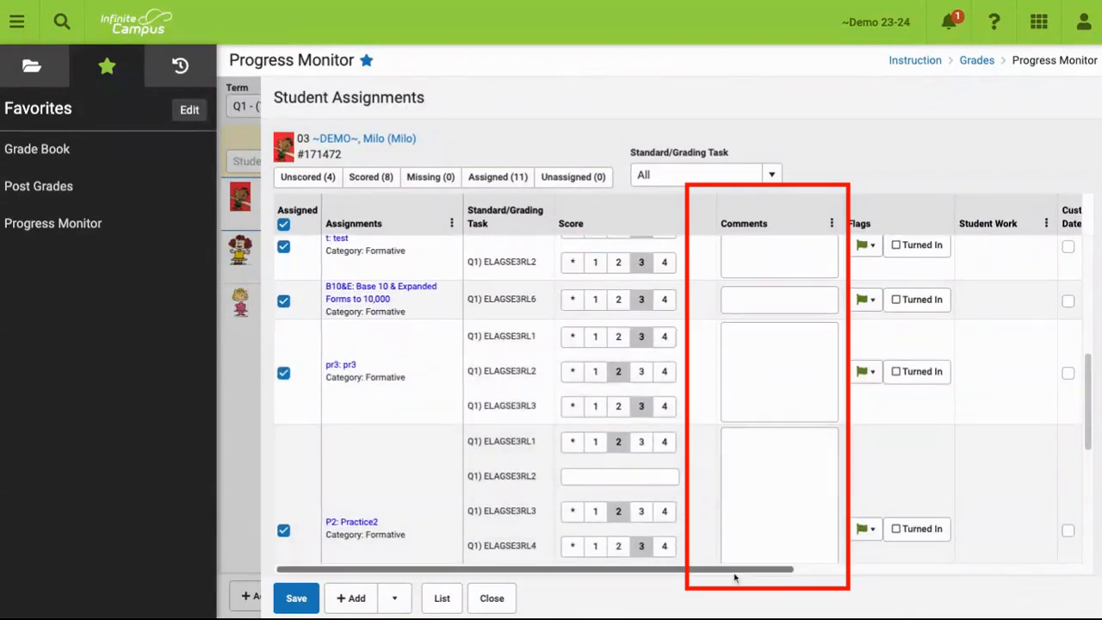
scroll(734, 575, right, 3)
scroll(734, 575, right, 5)
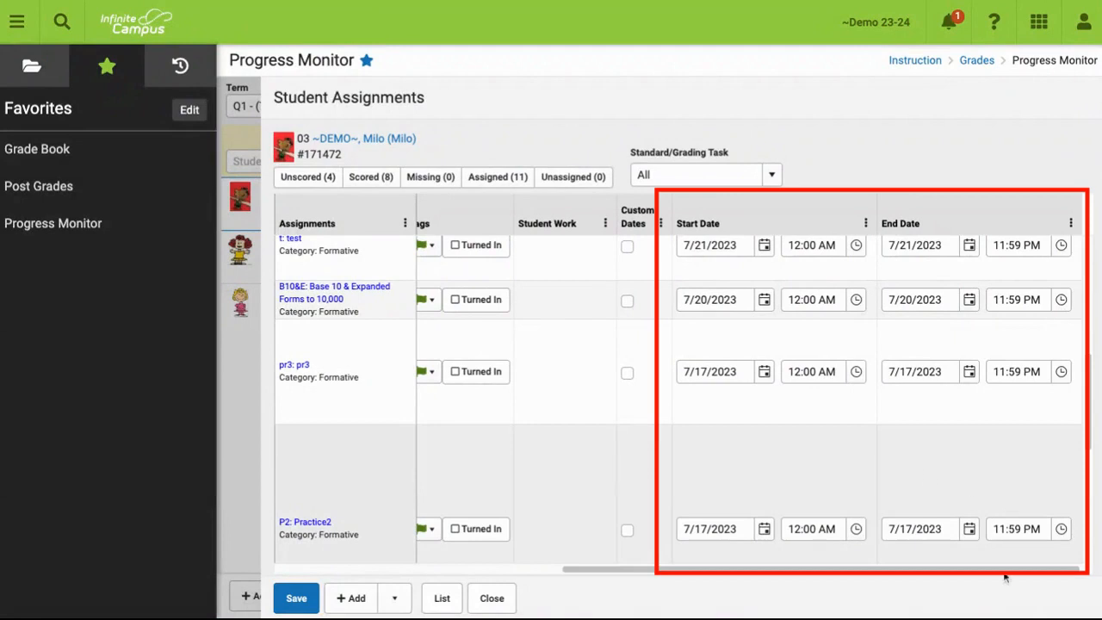
scroll(999, 575, left, 4)
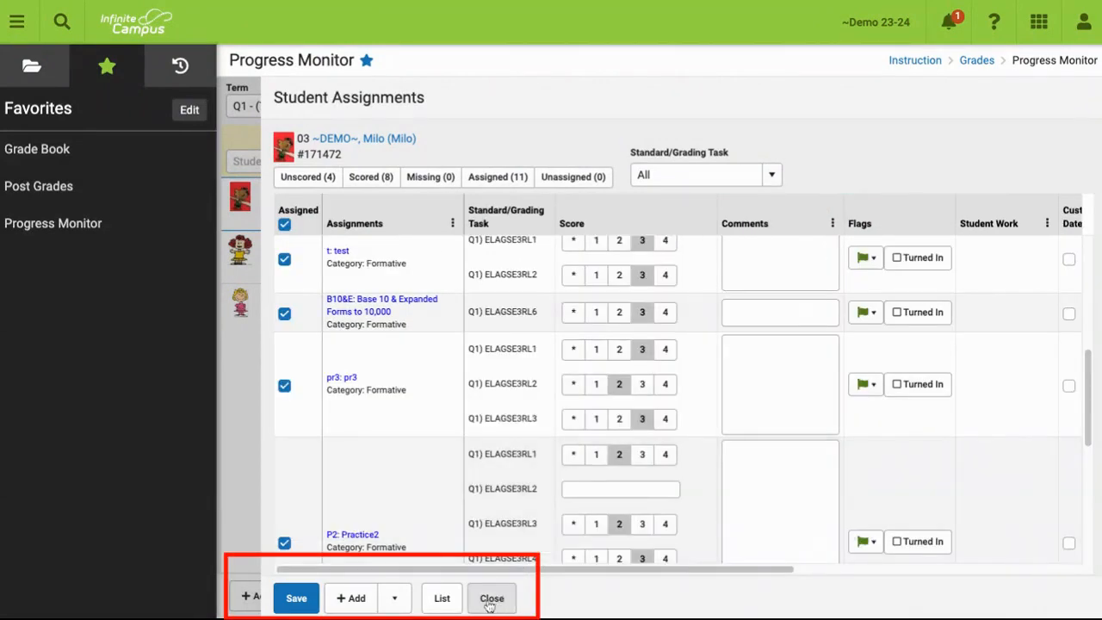
Save the student's assignment scores, choosing to stay when leaving with unsaved changes, and close Student Assignments.
click(490, 602)
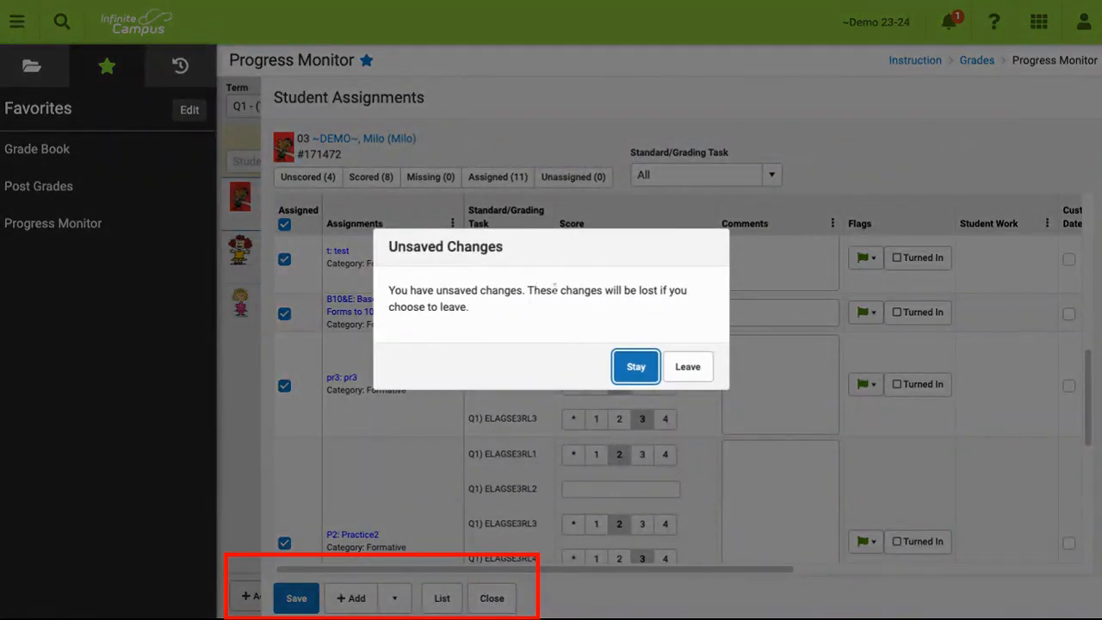
click(643, 372)
click(293, 598)
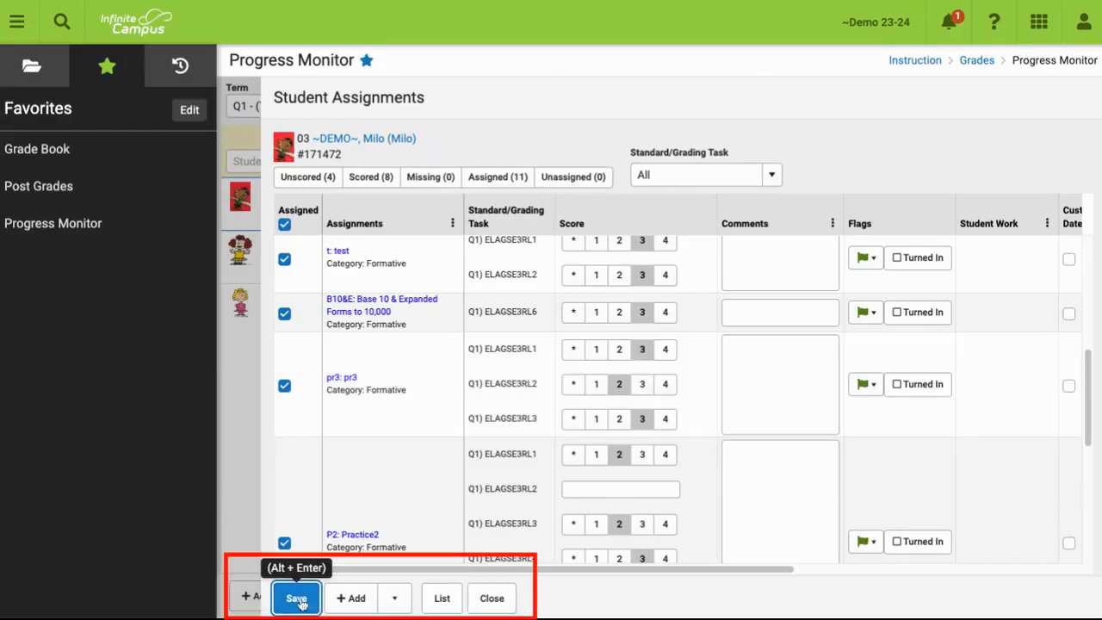
click(497, 602)
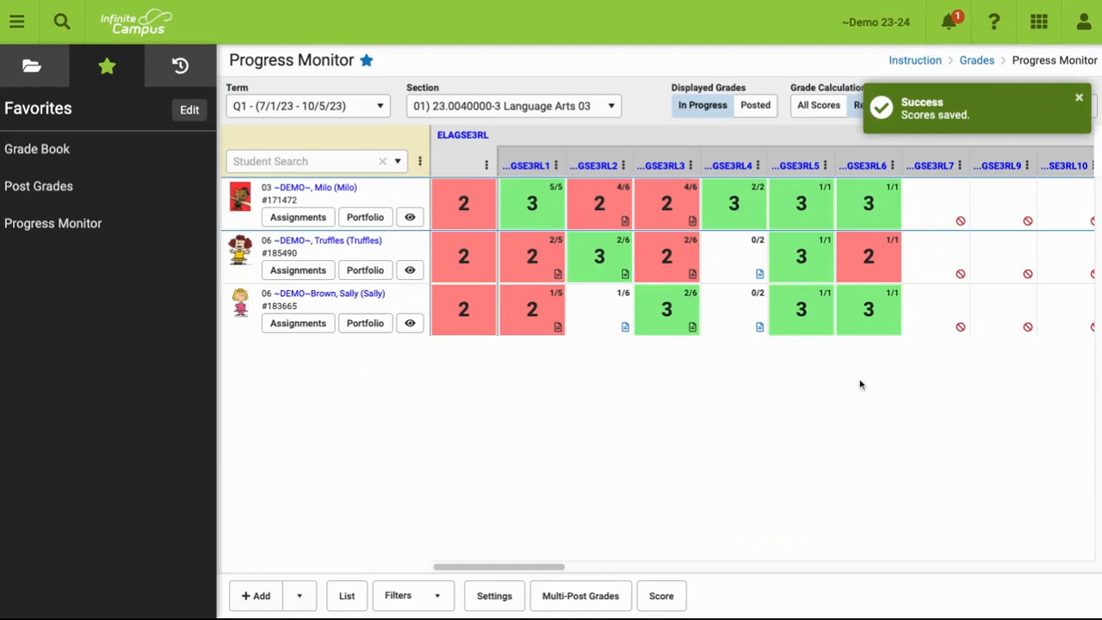
Open the first student's standards portfolio and look through the grades listed for each Language Arts standard.
click(379, 220)
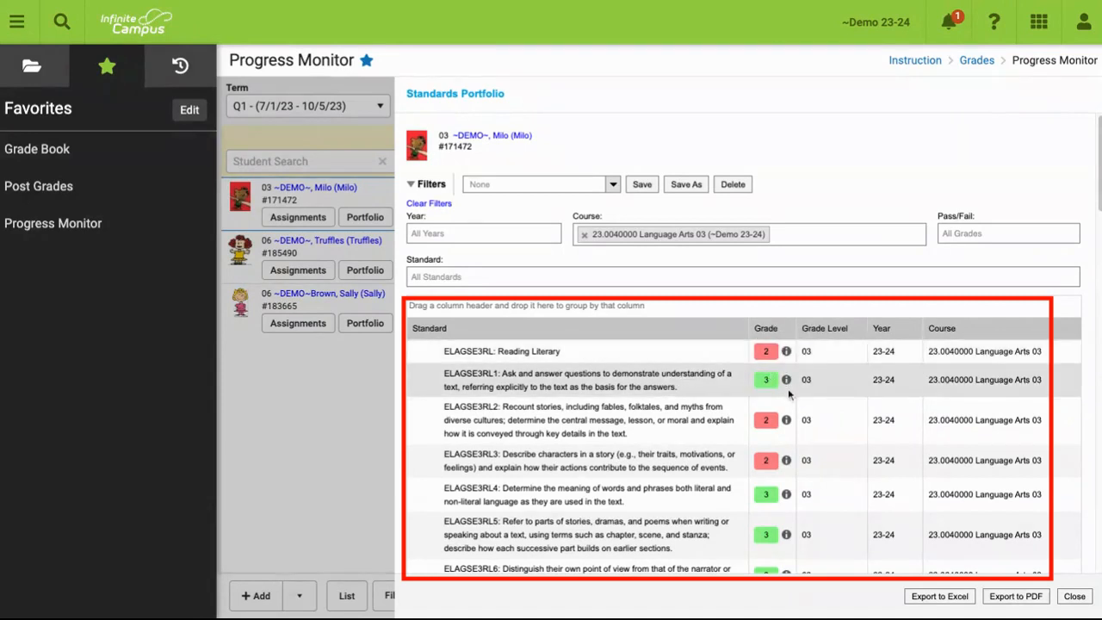
scroll(793, 392, down, 1)
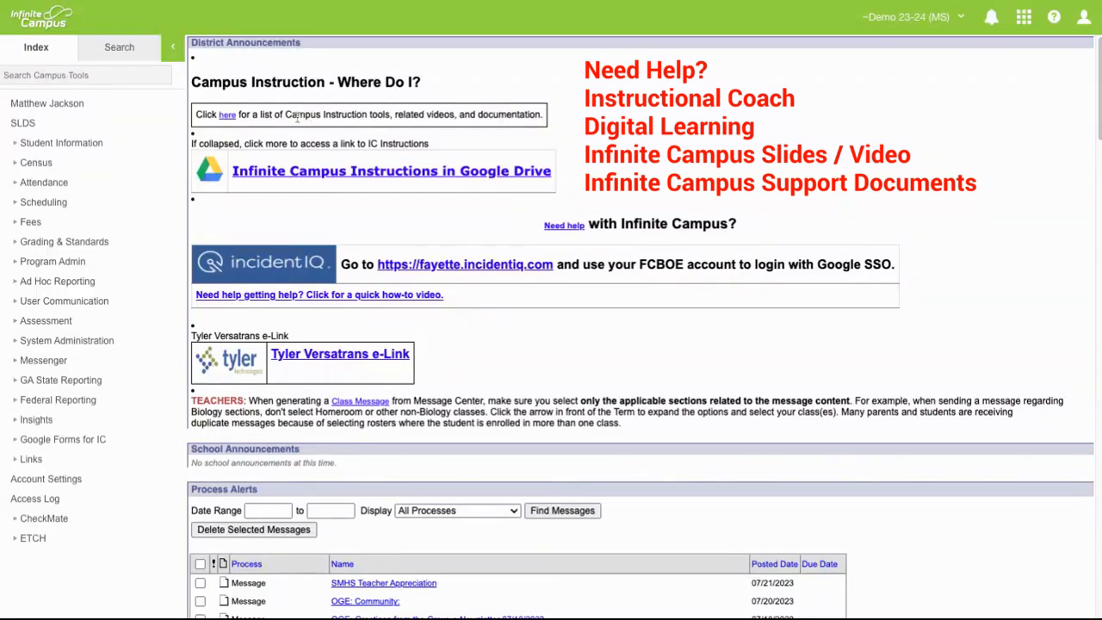
Open the list of Campus Instruction tools, related videos and documentation from the district announcements.
click(228, 114)
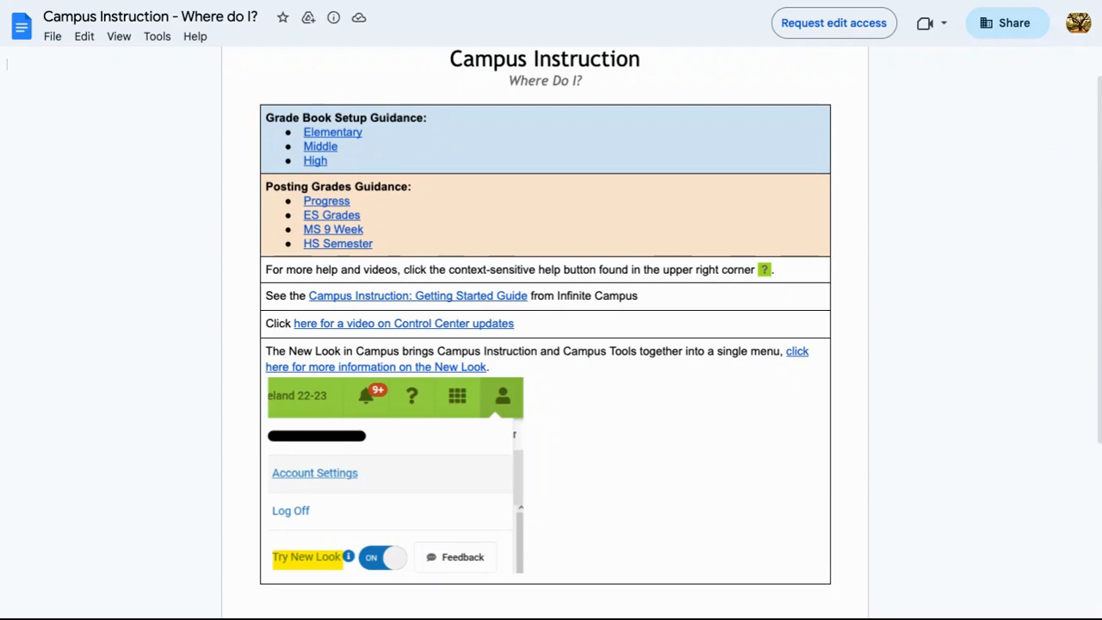